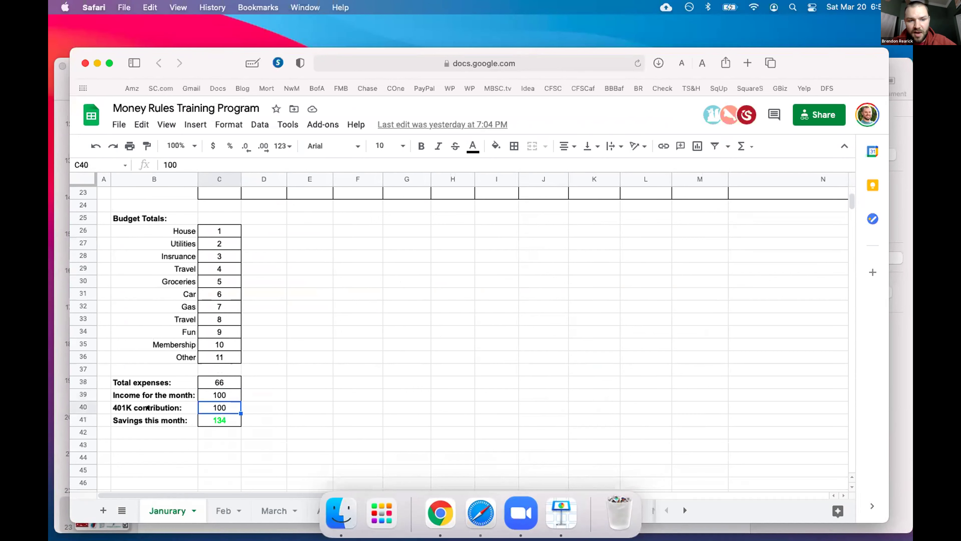
Enter the sample expenses 5, 6 and 10 under House in C4 to C6 of the Janurary sheet
scroll(206, 310, "up", 8)
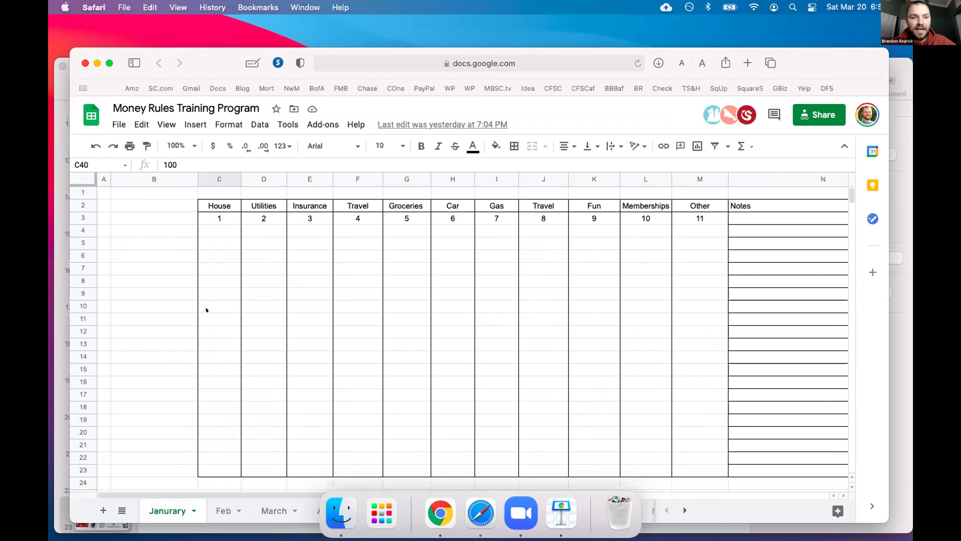
left_click(222, 226)
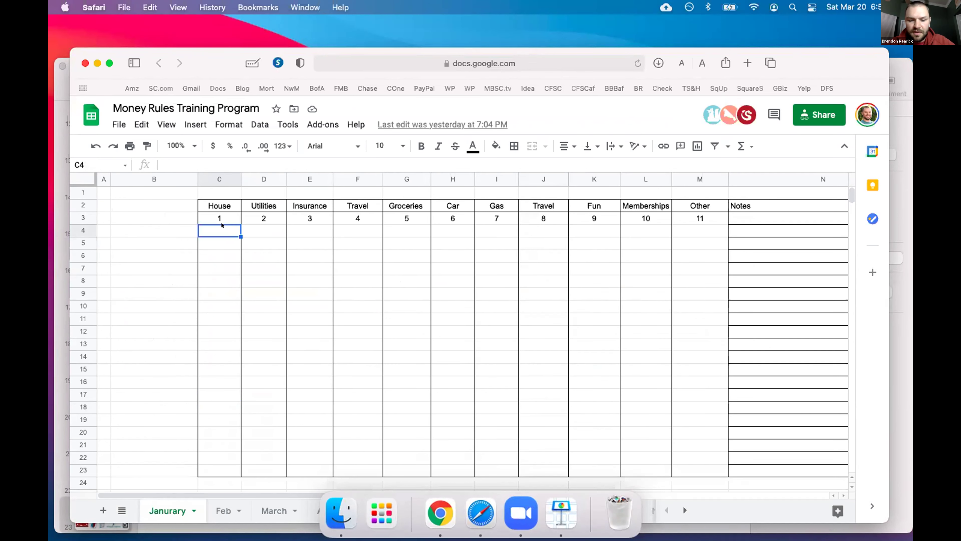
type("5")
key("Return")
type("6")
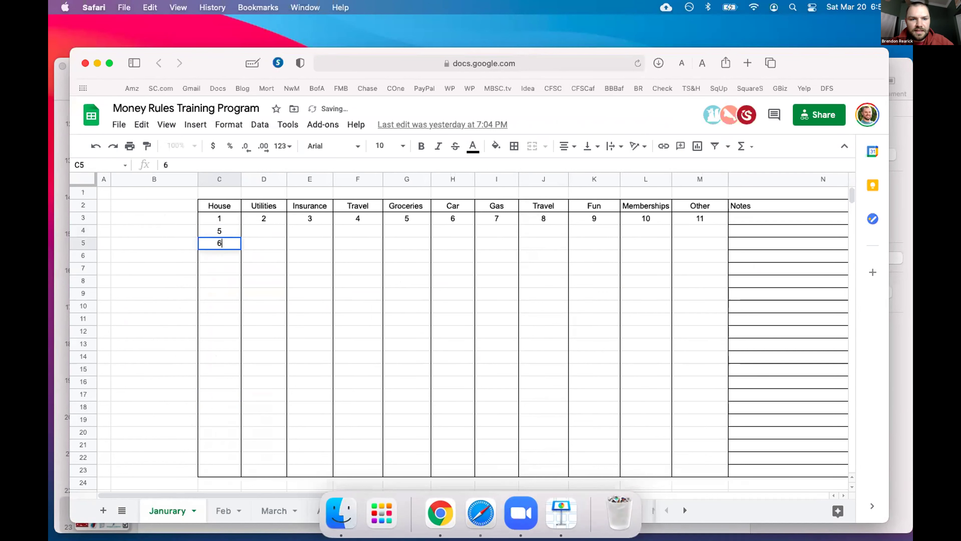
key("Return")
type("10")
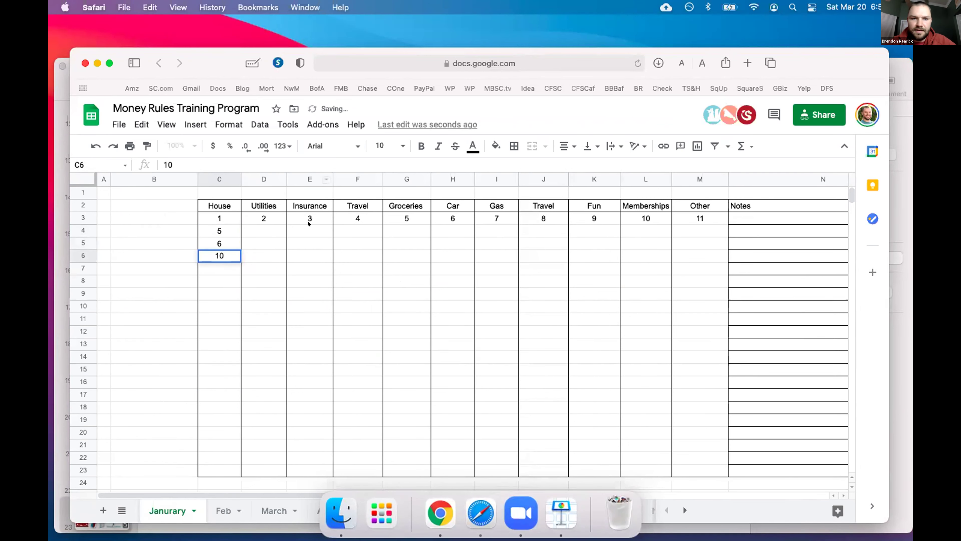
Add a sample expense of 20 under Insurance in E4 and 10 under Groceries in G4
left_click(309, 226)
type("20")
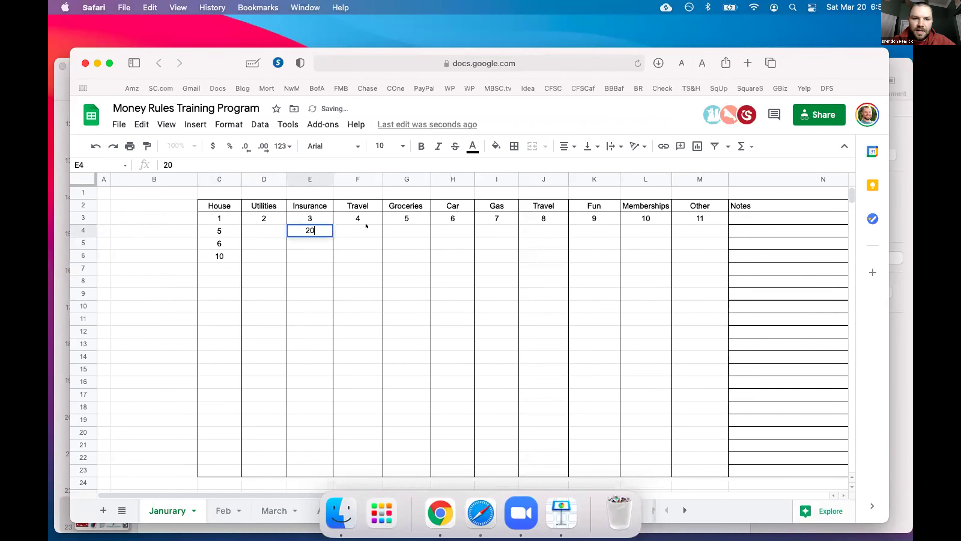
left_click(415, 225)
type("5")
key("Return")
type("10")
left_click(425, 282)
Check the Budget Totals against the entered expenses, inspecting the sum formulas for House, Insurance, Fun and Membership
scroll(425, 283, "down", 3)
scroll(425, 283, "down", 3)
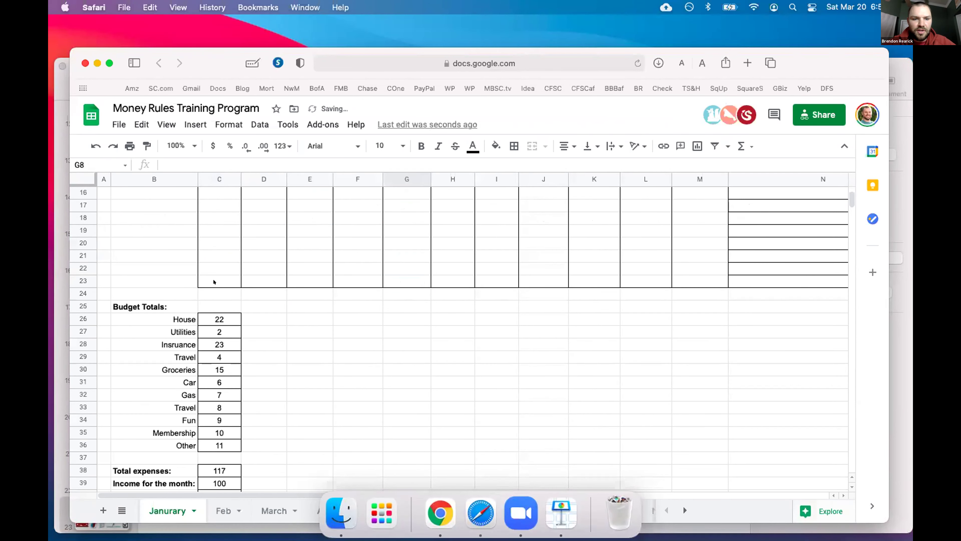
left_click(206, 315)
scroll(212, 323, "up", 6)
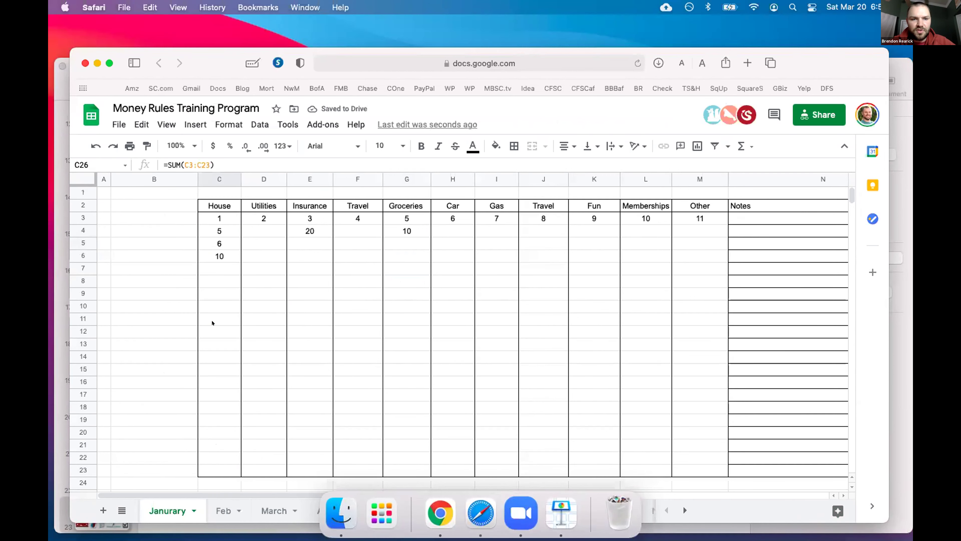
scroll(203, 223, "down", 4)
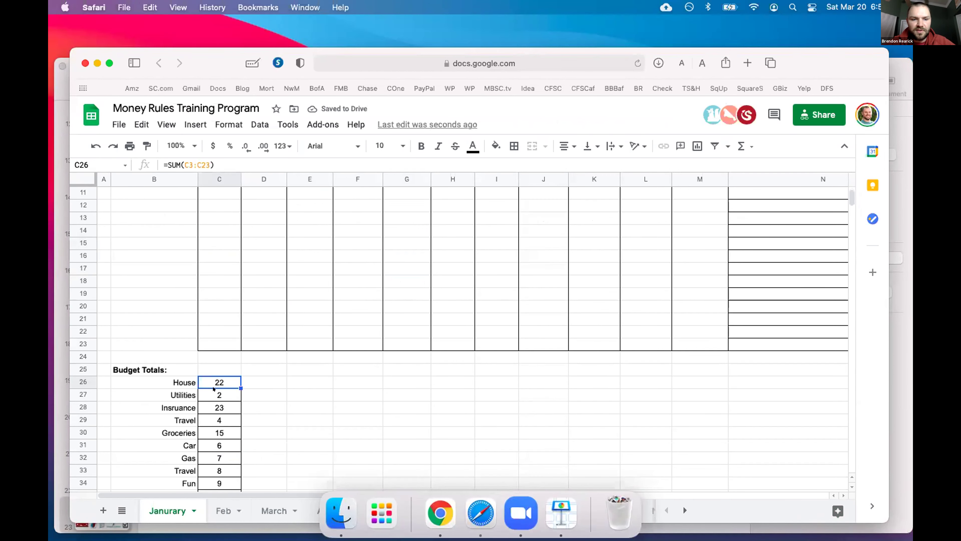
scroll(214, 388, "down", 4)
left_click(208, 294)
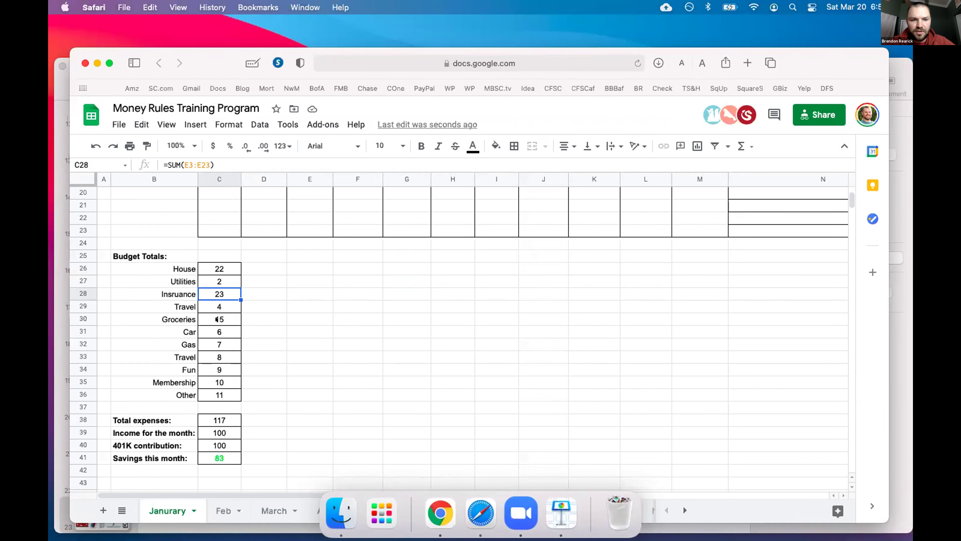
double_click(231, 369)
key("Return")
scroll(223, 381, "down", 2)
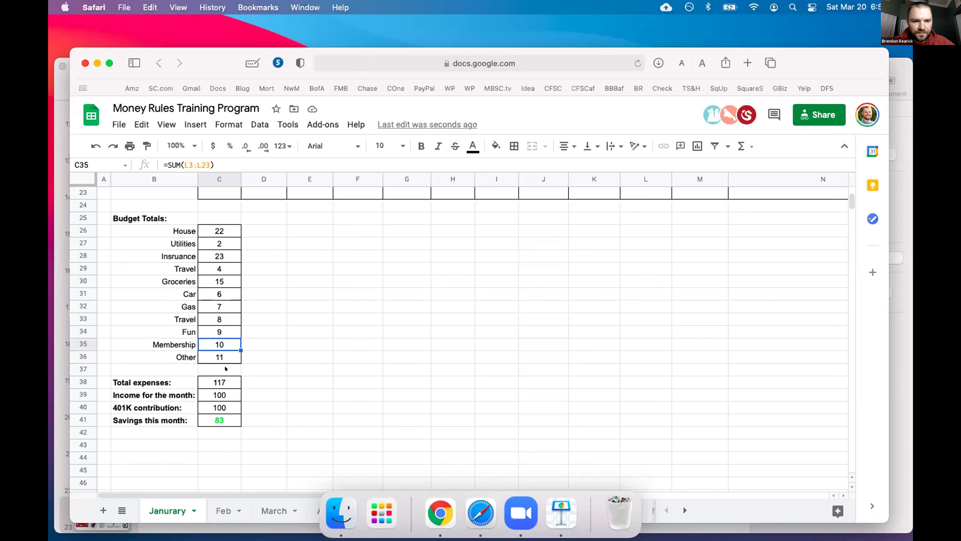
scroll(223, 357, "down", 3)
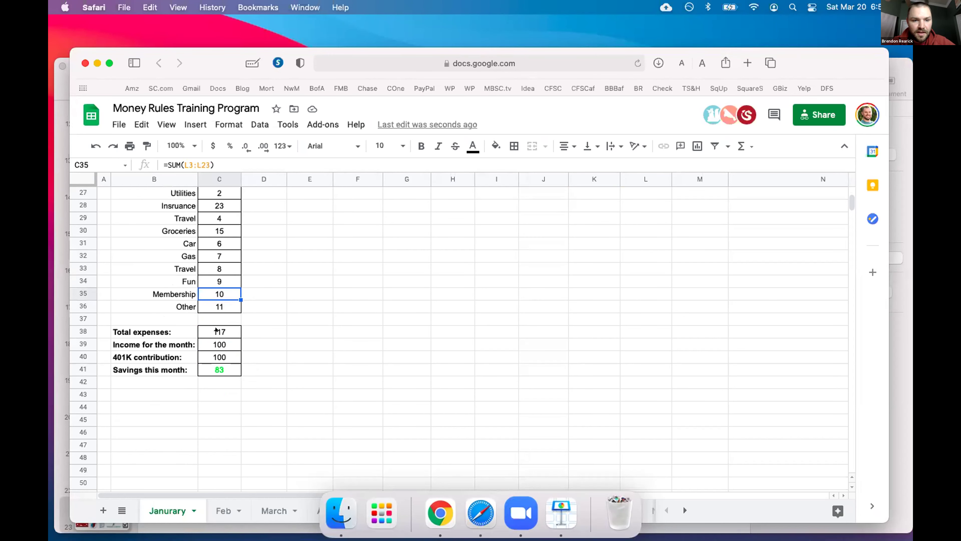
Inspect the Total expenses formula and the Income for the month entry without changing them
double_click(217, 332)
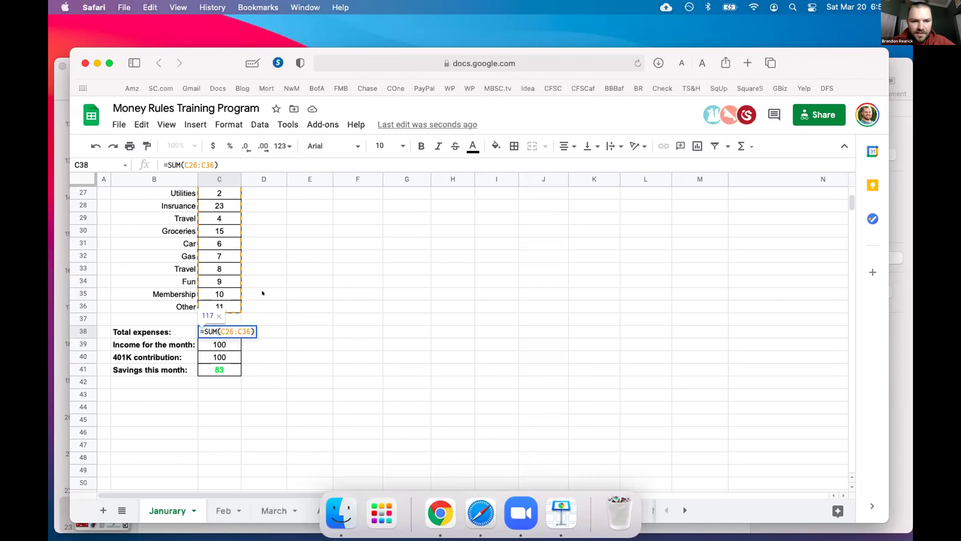
key("Return")
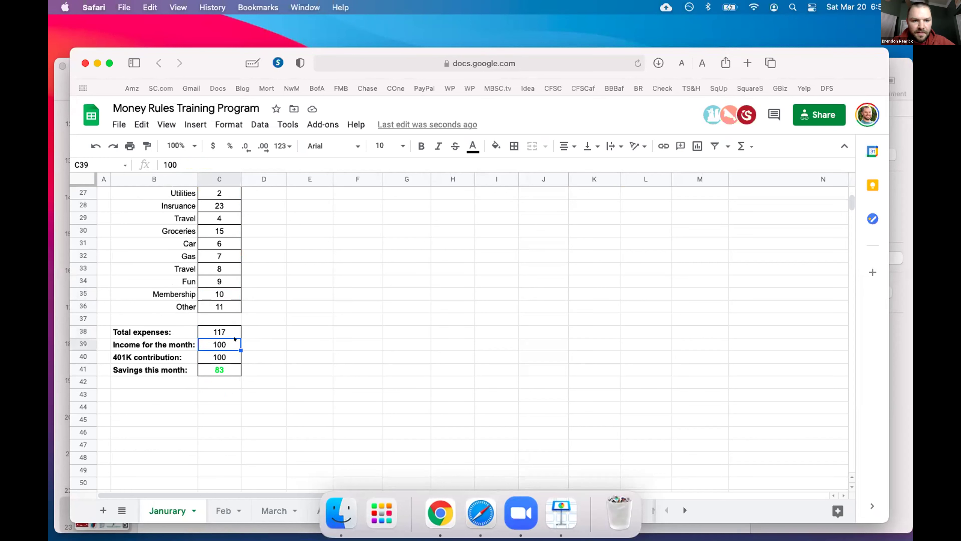
scroll(235, 339, "down", 3)
key("Return")
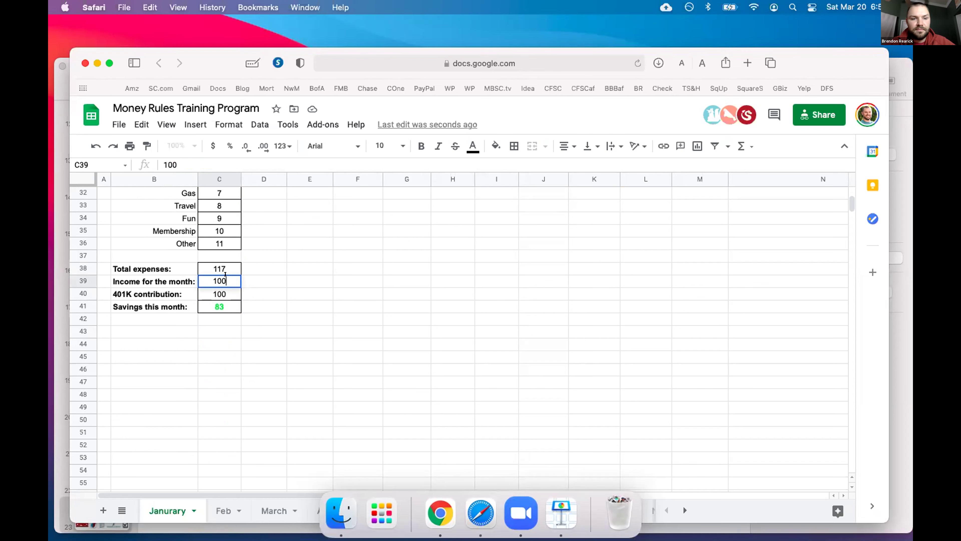
left_click(312, 290)
left_click(337, 253)
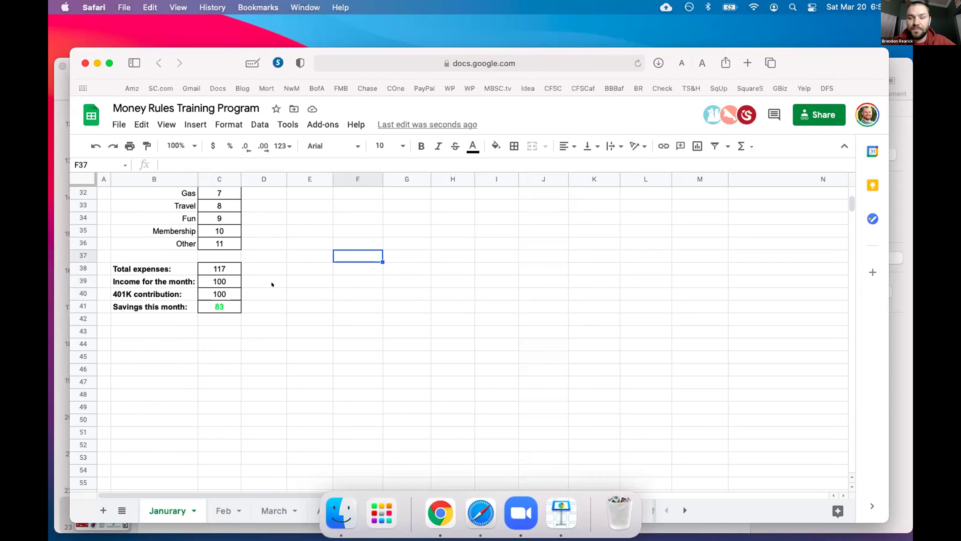
Review the month's income and 401K contribution cells and the formula behind Savings this month
left_click(191, 282)
left_click(222, 282)
left_click(157, 292)
left_click(205, 292)
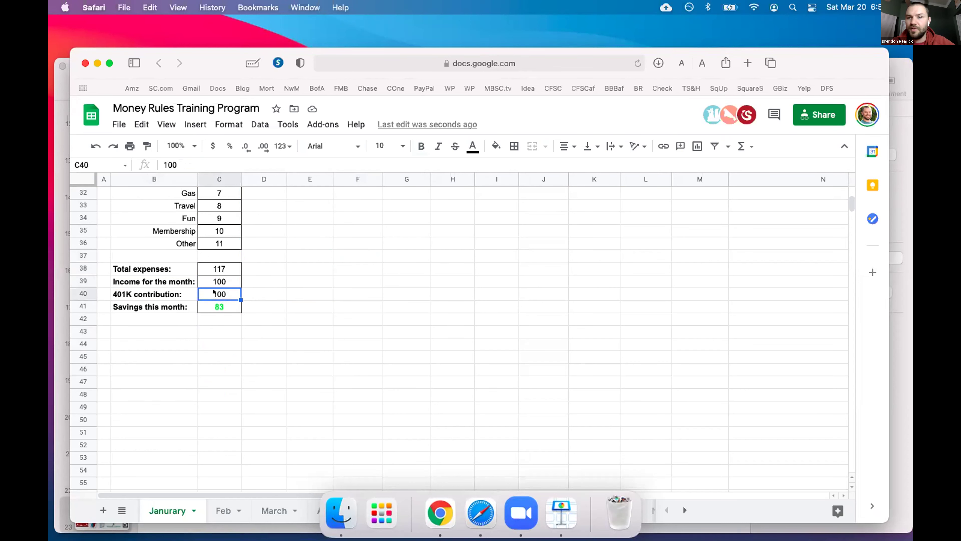
left_click(166, 303)
double_click(206, 305)
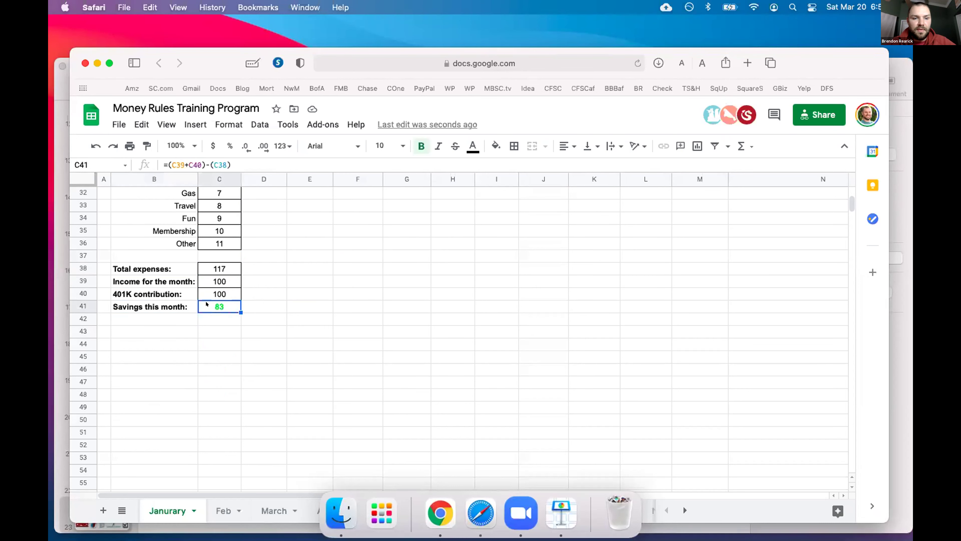
key("Return")
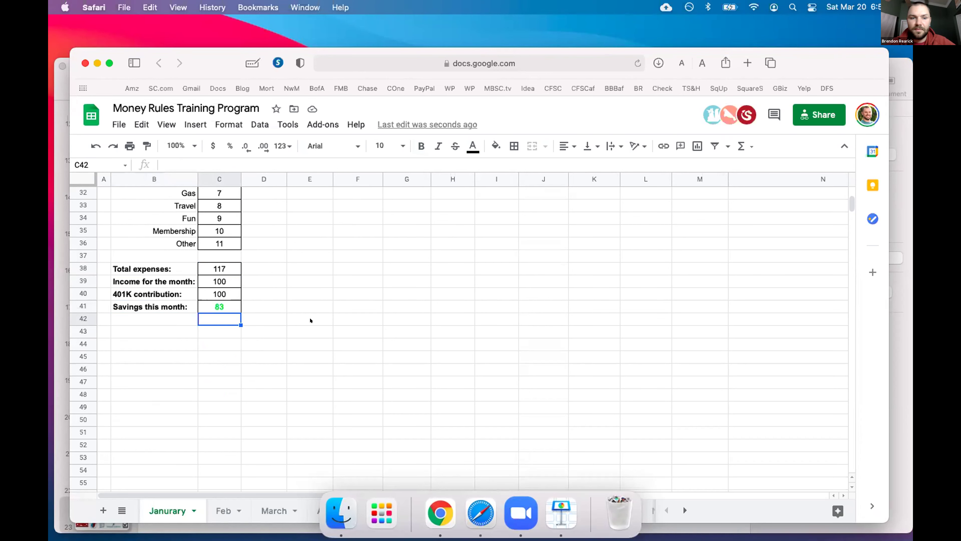
Look through the Feb and March sheets and open the Final Years Total sheet
scroll(310, 321, "up", 10)
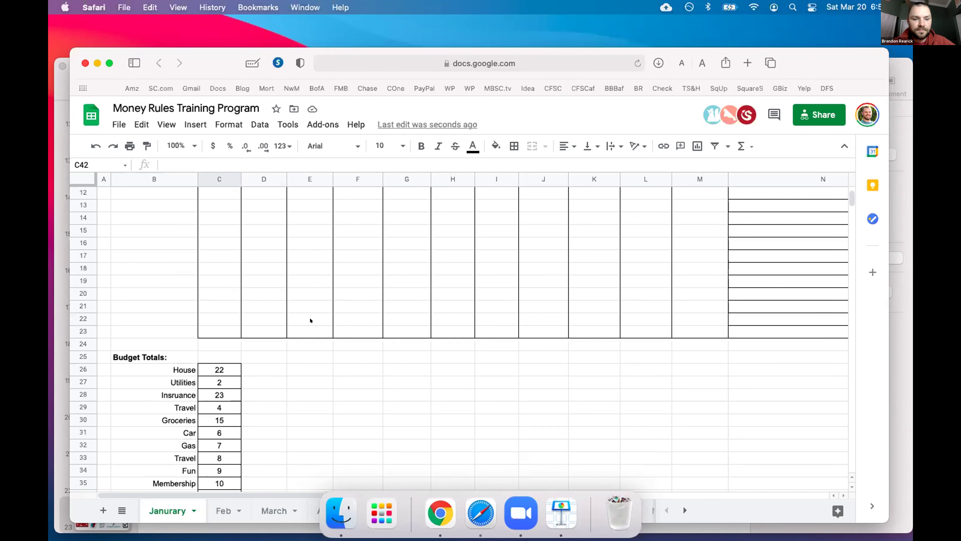
left_click(225, 511)
left_click(272, 509)
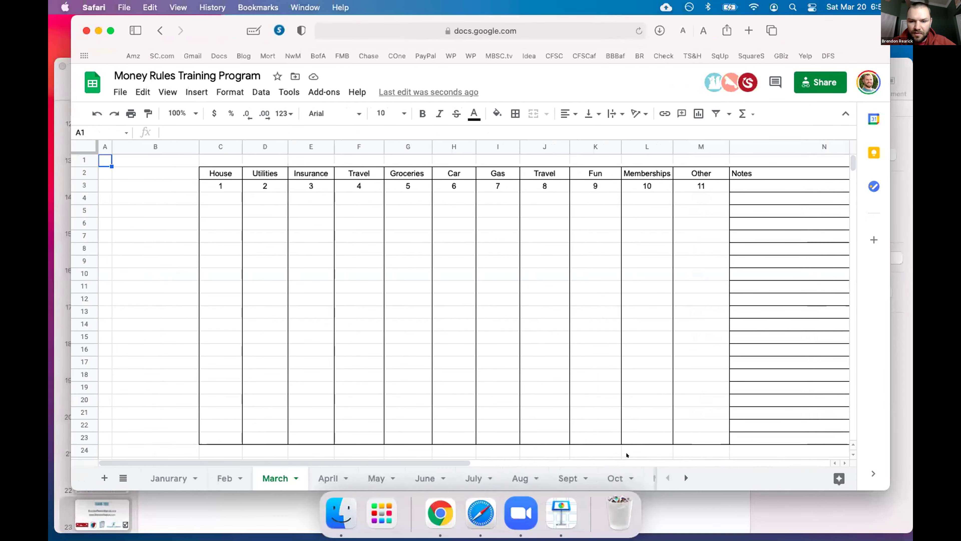
left_click(684, 475)
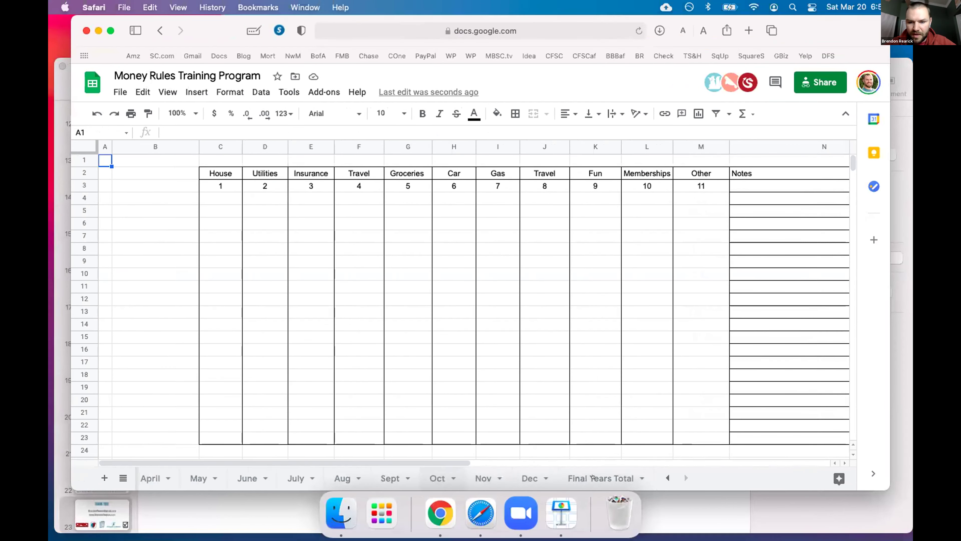
left_click(597, 477)
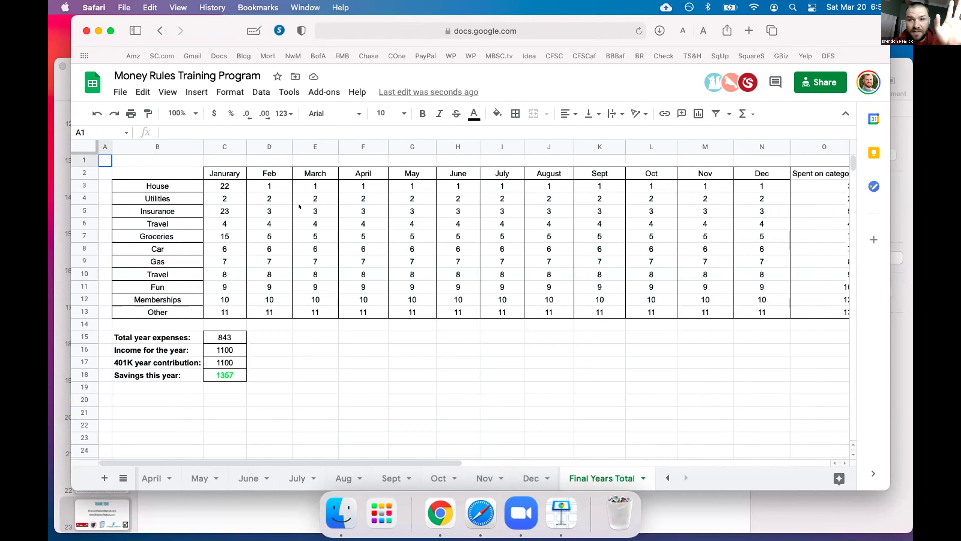
Inspect the formula in C3 that links the yearly House row to the Janurary sheet's total
left_click(233, 180)
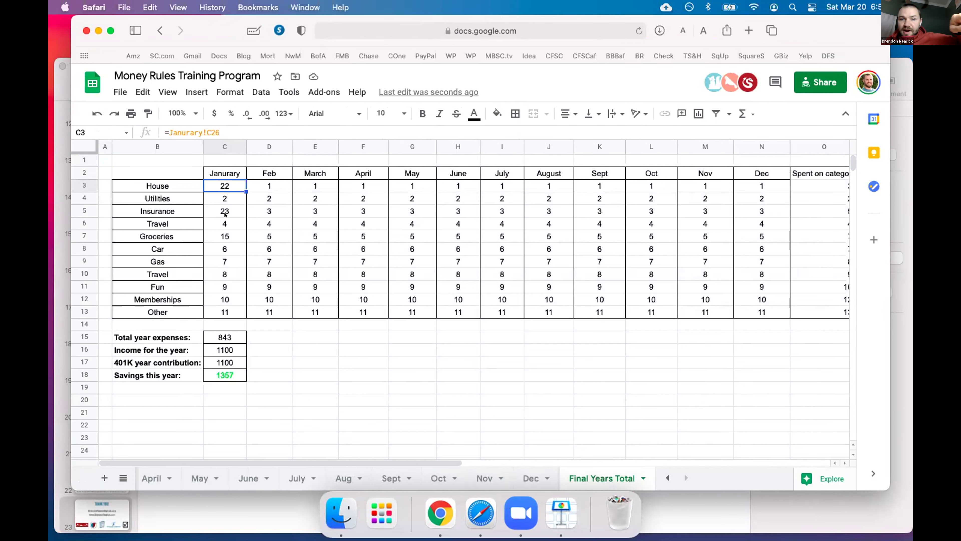
double_click(231, 181)
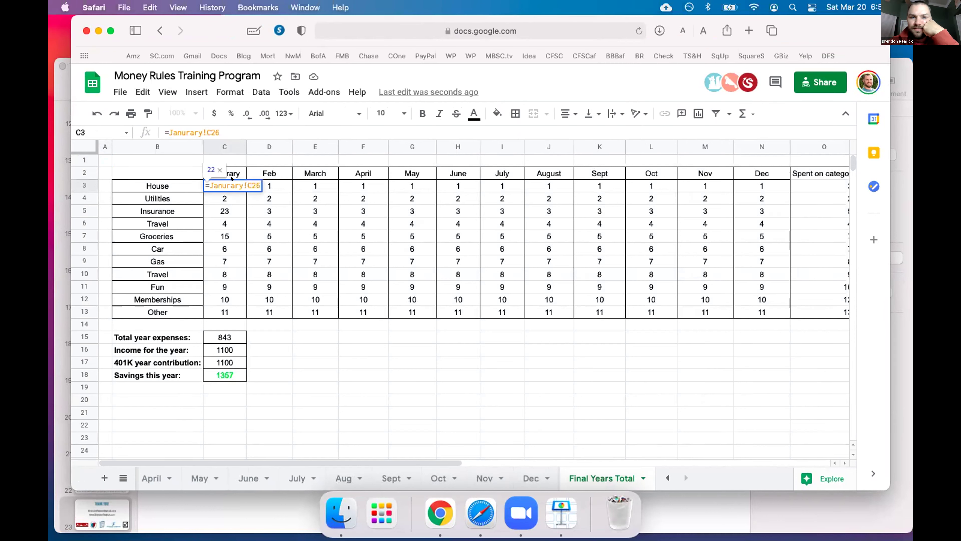
key("Return")
left_click(223, 328)
Compare the monthly category amounts with the Spent on category sums for House and Utilities
scroll(311, 360, "right", 5)
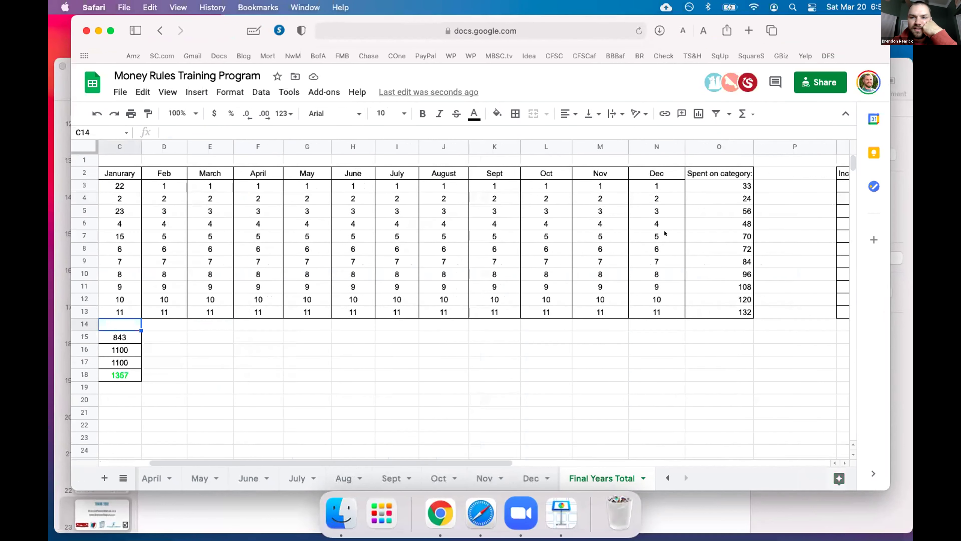
left_click(712, 180)
scroll(695, 244, "left", 5)
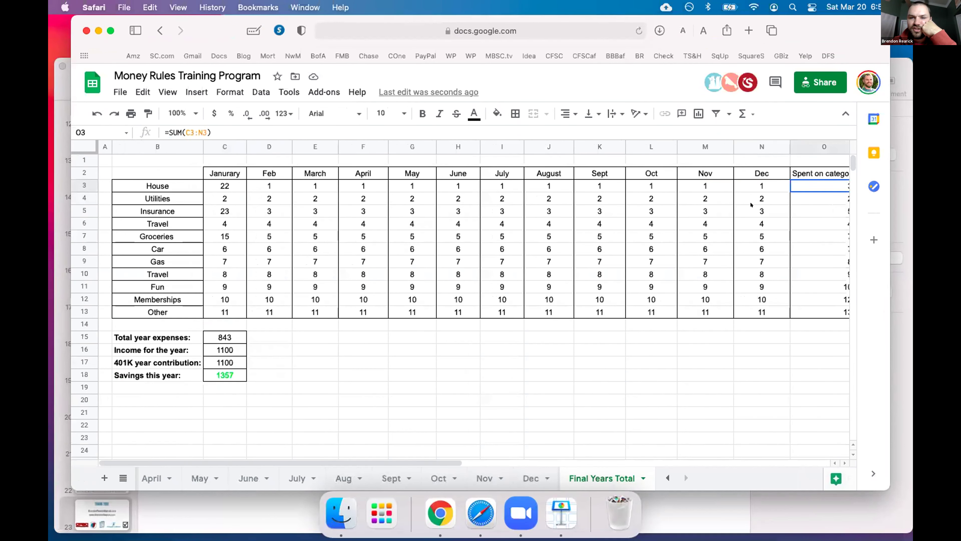
scroll(295, 190, "right", 5)
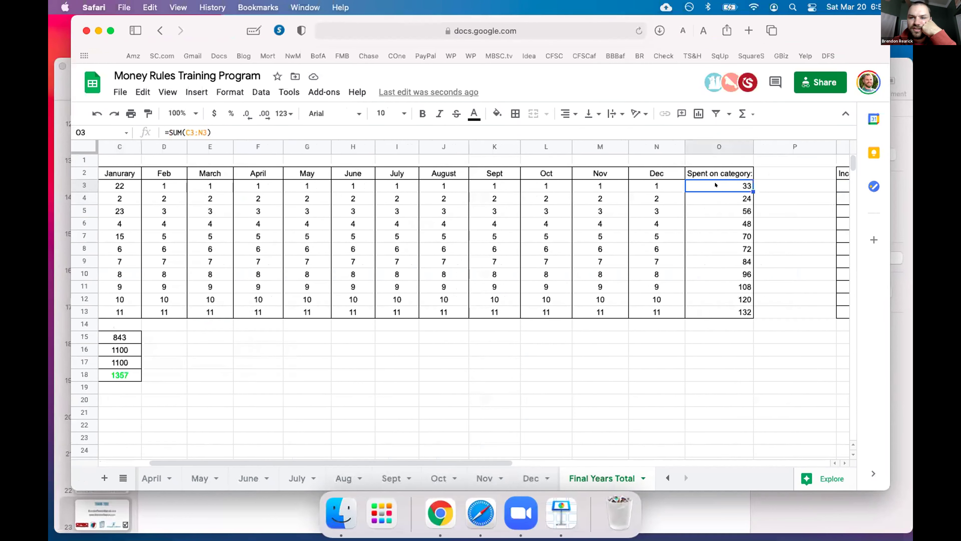
scroll(265, 212, "left", 5)
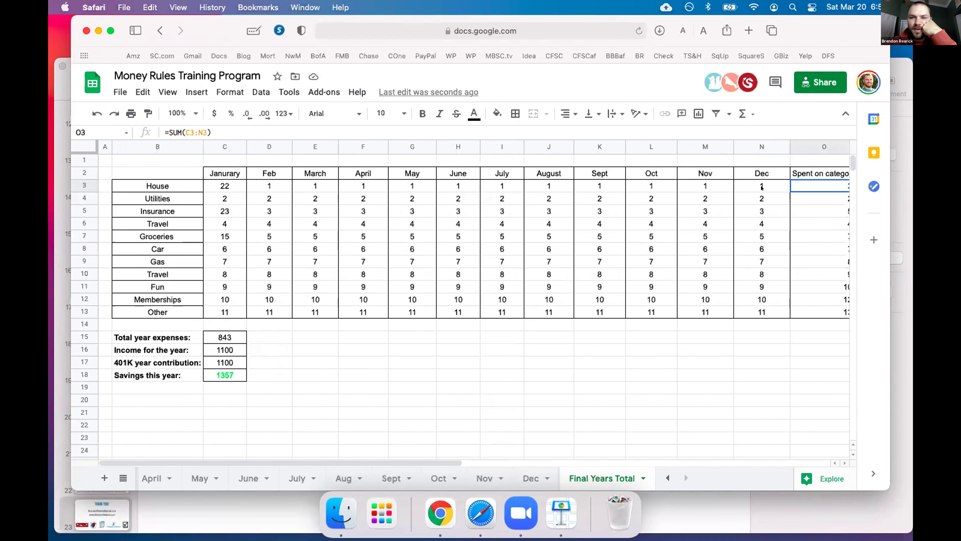
scroll(761, 187, "right", 5)
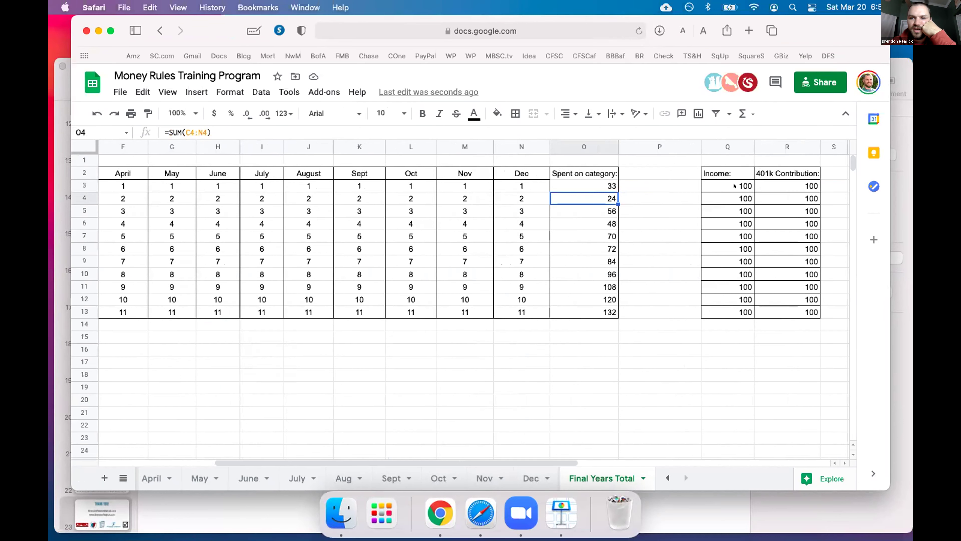
Review the monthly entries in the Income and 401k Contribution columns of the yearly sheet
left_click(729, 199)
key("Down")
key("Down")
key("Down")
key("Down")
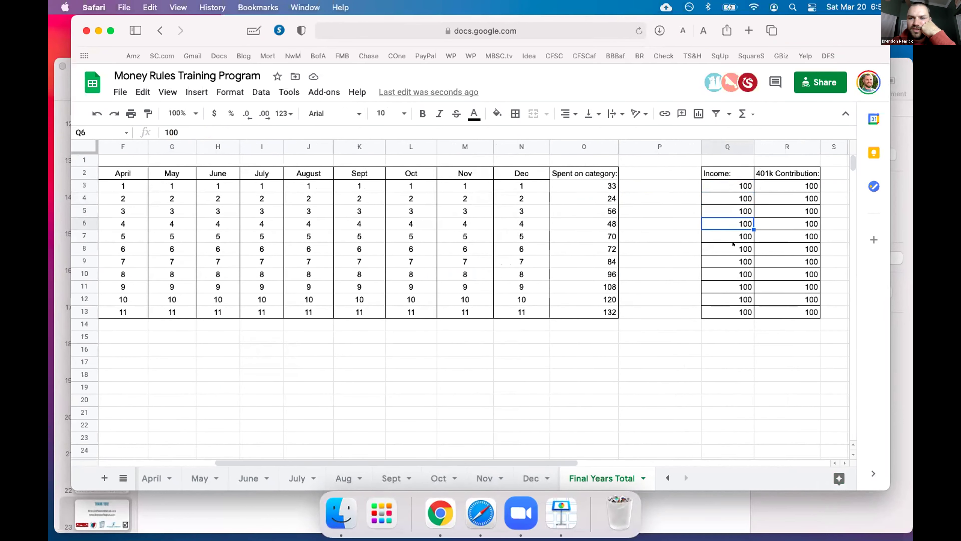
left_click(787, 185)
scroll(706, 292, "left", 5)
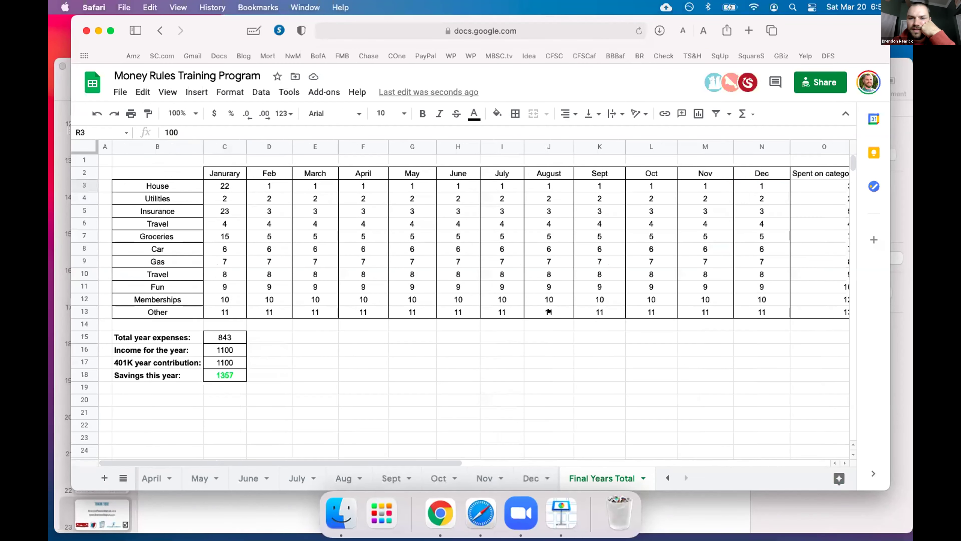
Inspect the yearly summary cells for total expenses, income and 401K contribution, and bring the earlier months' sheets back within reach
scroll(513, 310, "down", 2)
left_click(264, 288)
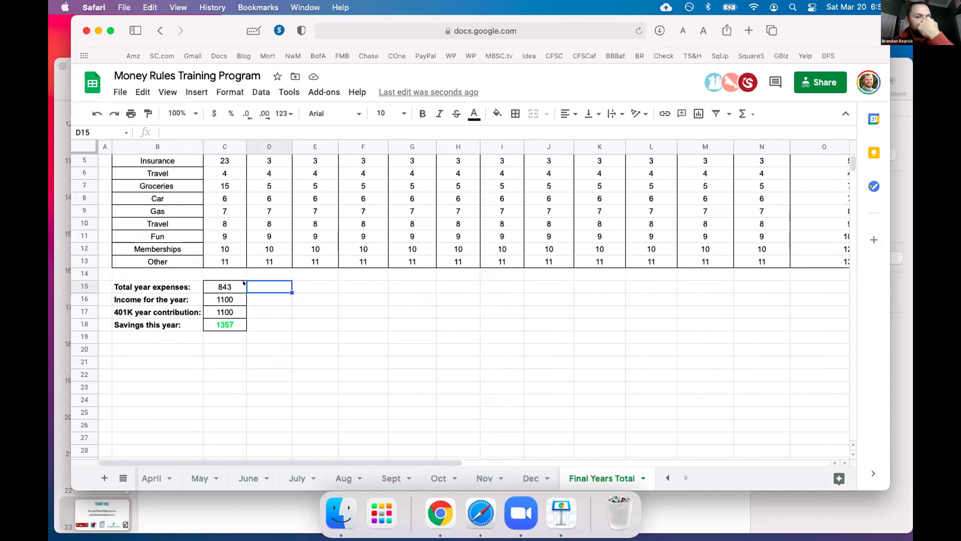
left_click(235, 290)
left_click(233, 299)
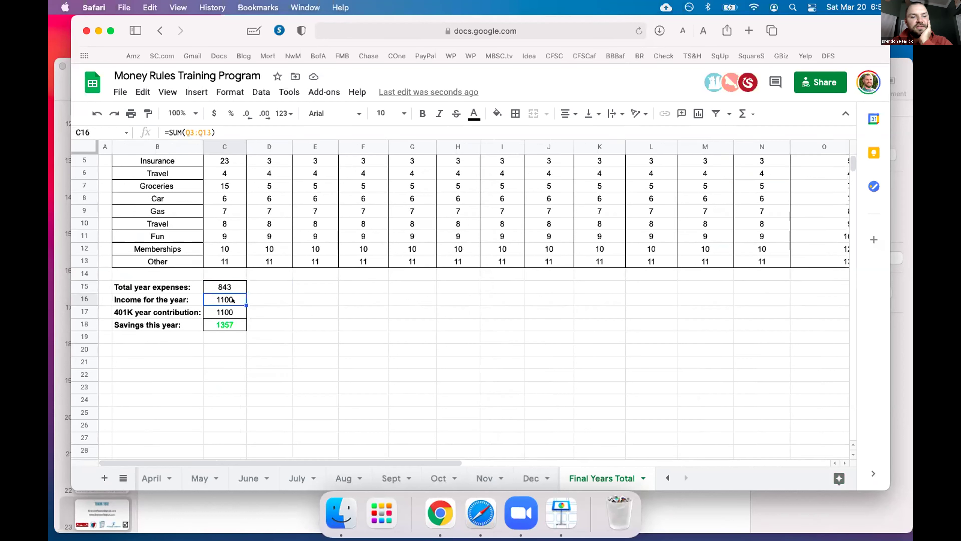
left_click(234, 312)
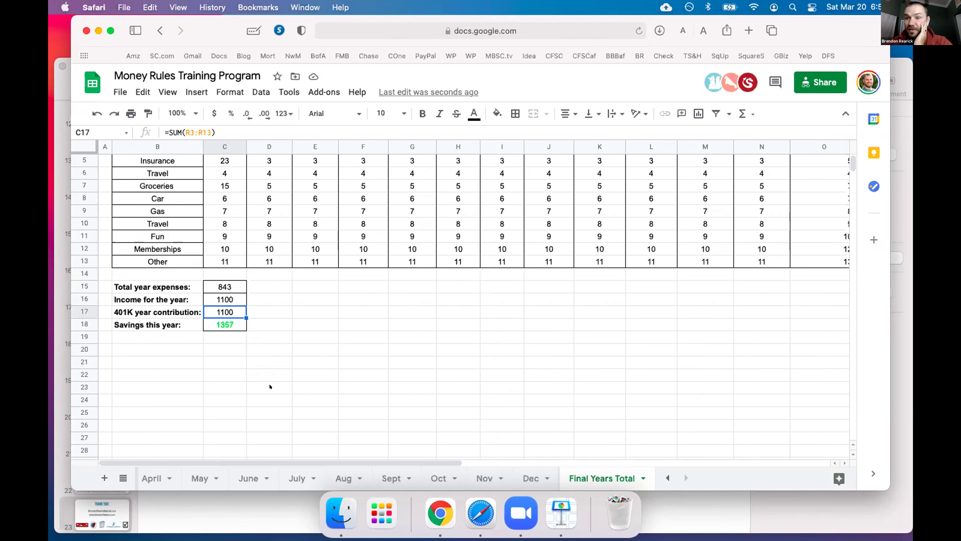
scroll(190, 478, "left", 5)
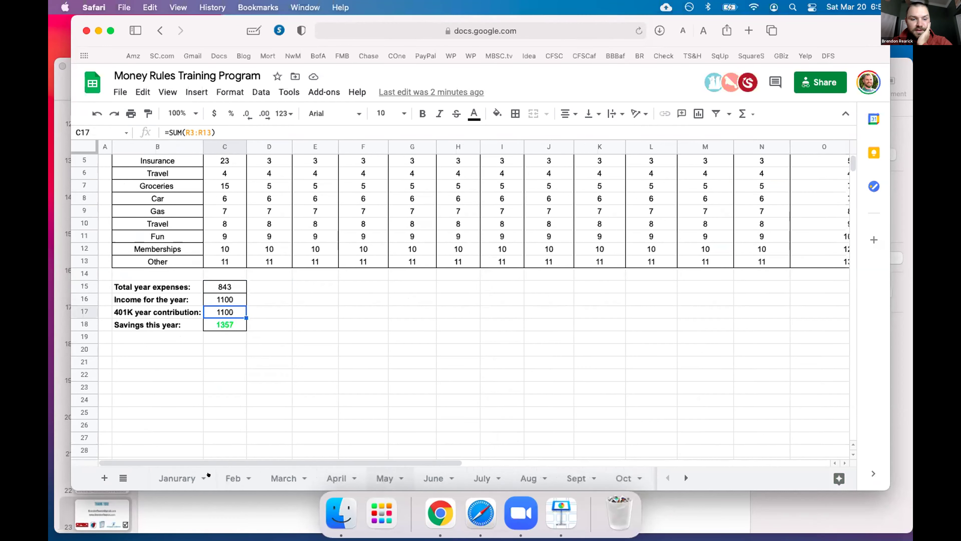
Open the Janurary sheet and review its expense category columns from House through Groceries
left_click(168, 478)
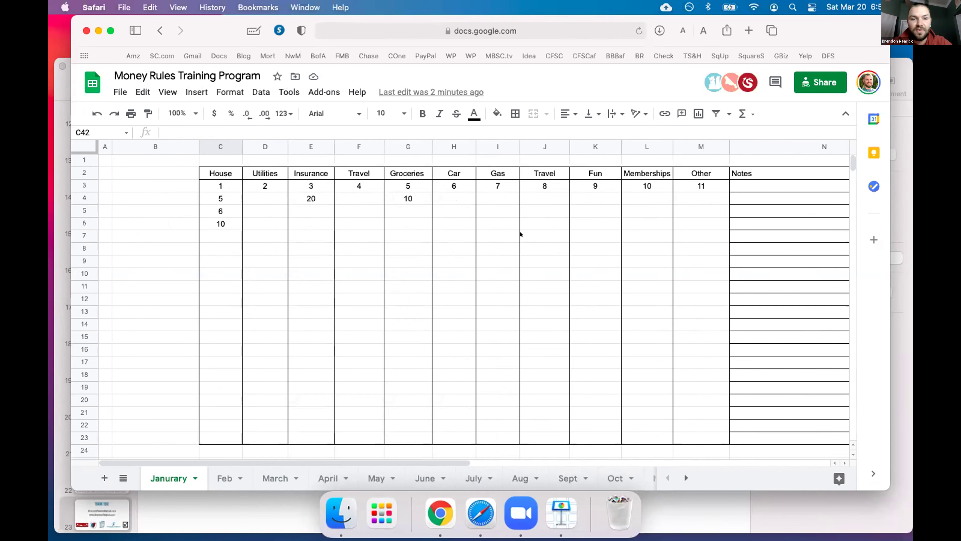
left_click(222, 186)
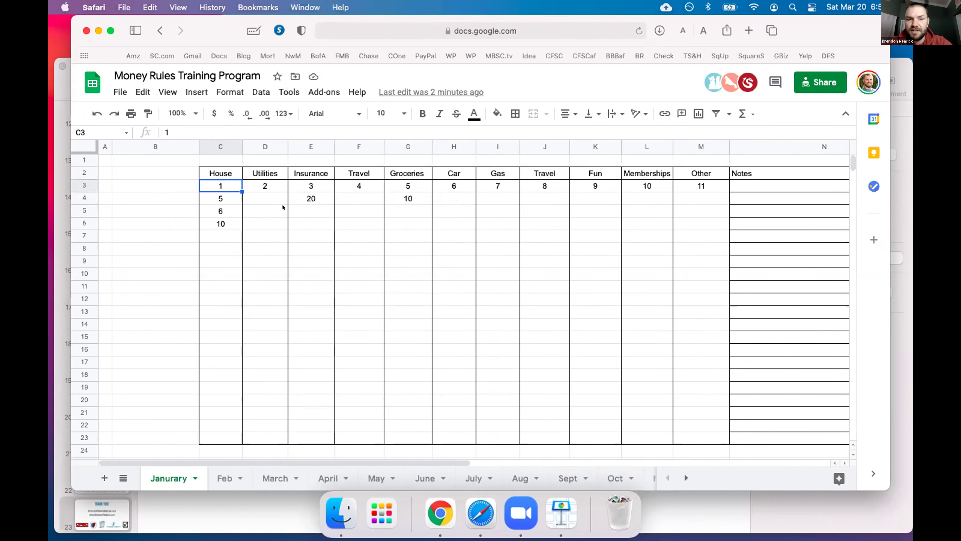
left_click(270, 211)
left_click(317, 222)
left_click(361, 223)
left_click(410, 223)
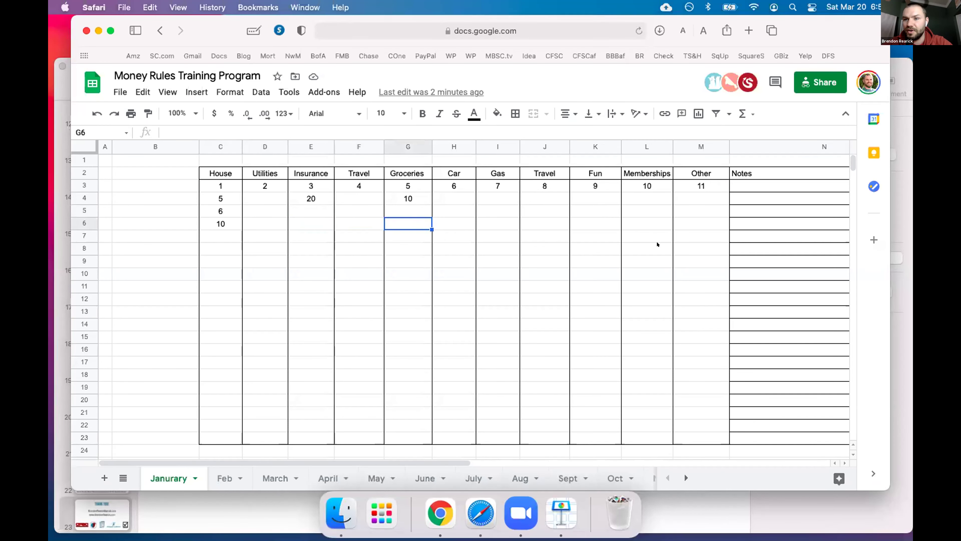
Inspect the Total expenses and Income for the month cells below the Janurary sheet's Budget Totals
scroll(676, 236, "down", 10)
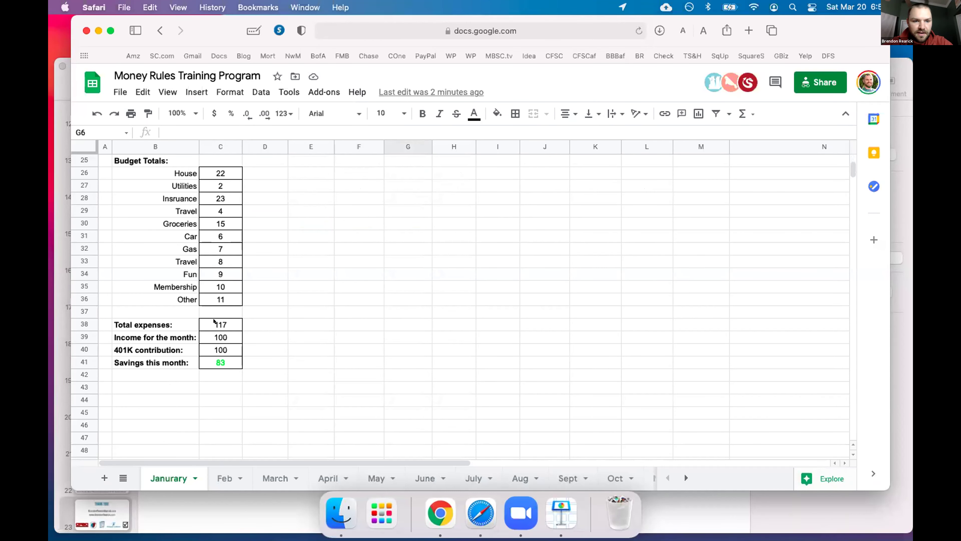
left_click(214, 321)
left_click(320, 349)
scroll(320, 349, "down", 1)
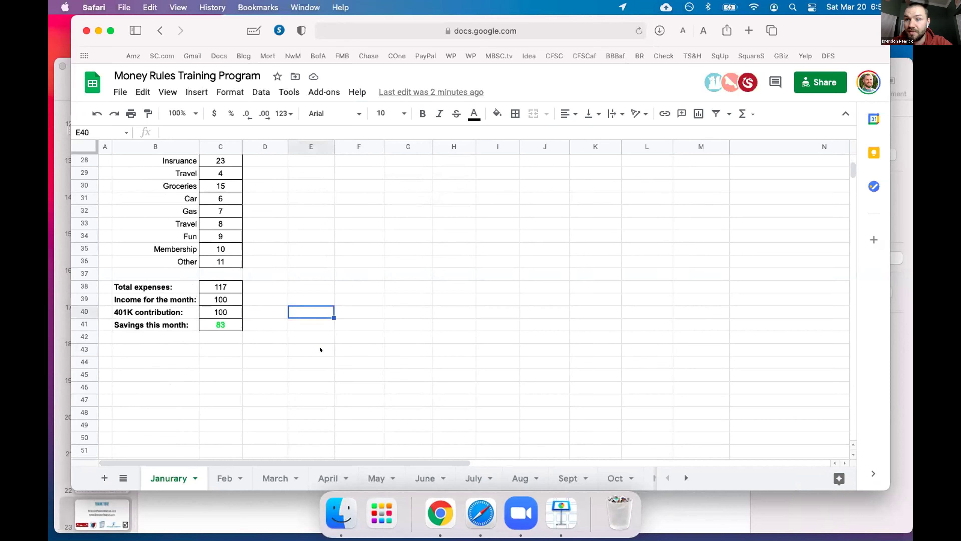
left_click(220, 299)
Compare Janurary's expense columns with its Budget Totals and check the 401K contribution cell C40
scroll(530, 233, "up", 10)
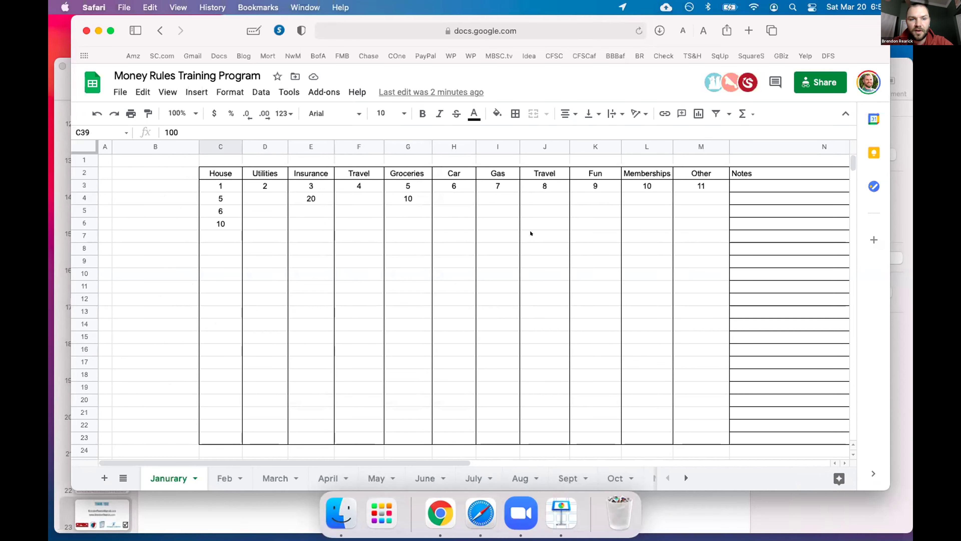
scroll(504, 387, "down", 20)
scroll(504, 386, "up", 14)
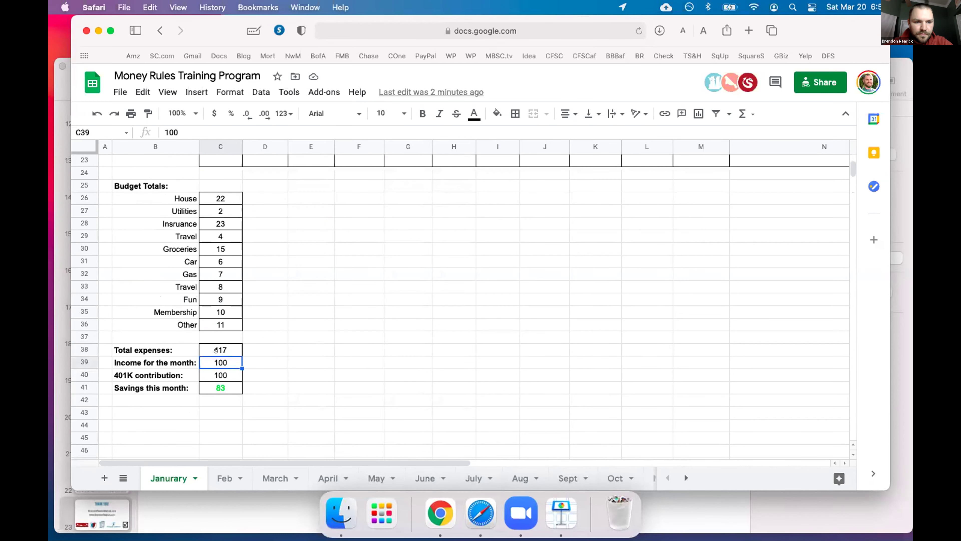
key("Down")
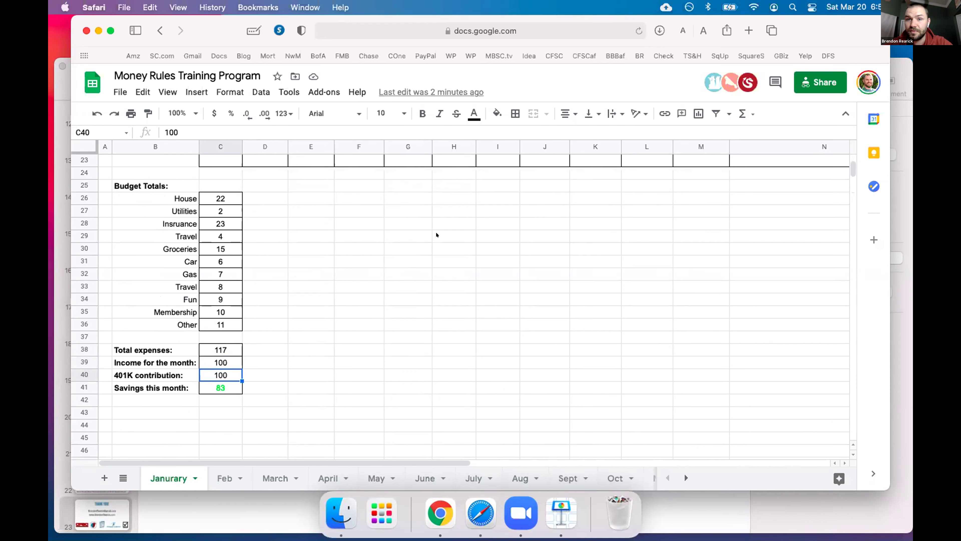
scroll(436, 233, "up", 6)
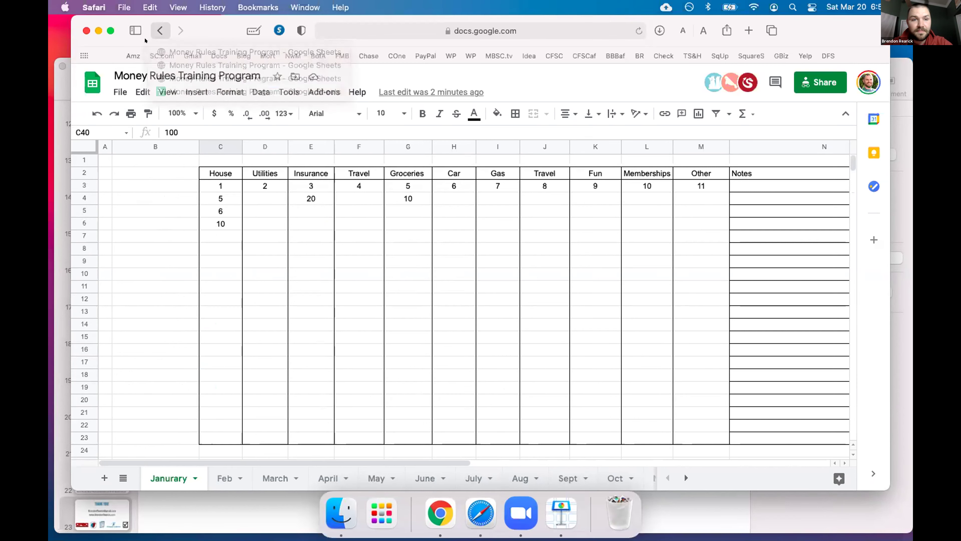
Return to Google Drive and minimize the Keynote window lying behind the browser
left_click(217, 56)
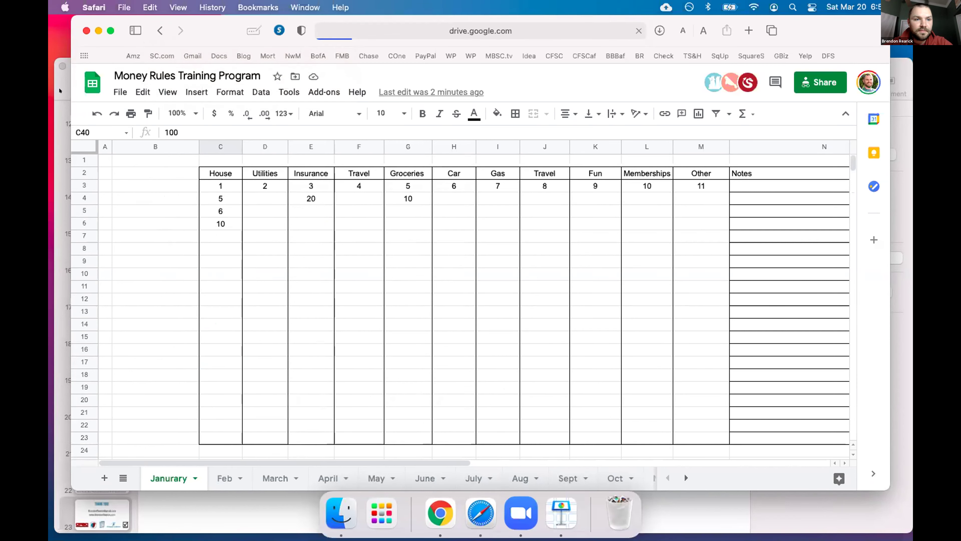
left_click(63, 68)
left_click(74, 65)
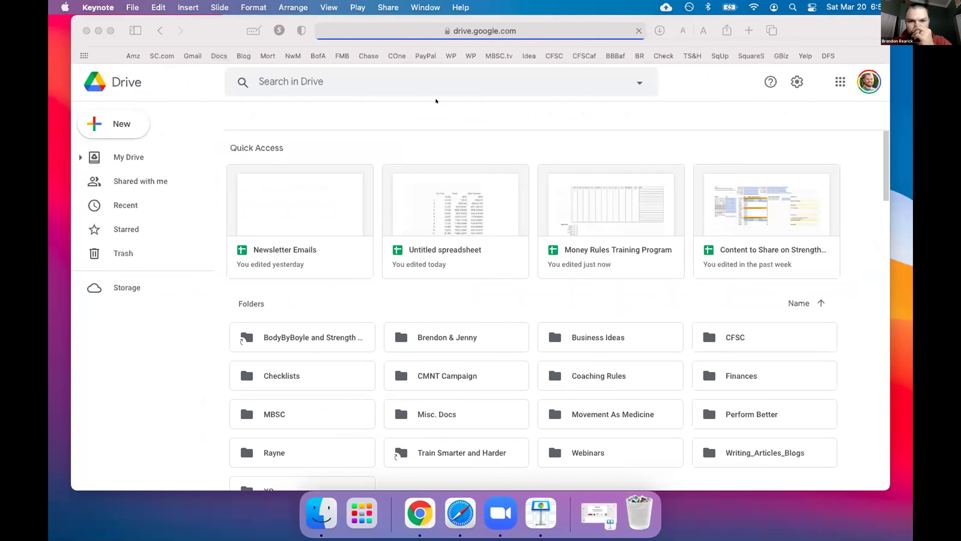
Search Drive for "expen" and open the KICK ASS 2021 J&B Expense Sheet
left_click(439, 85)
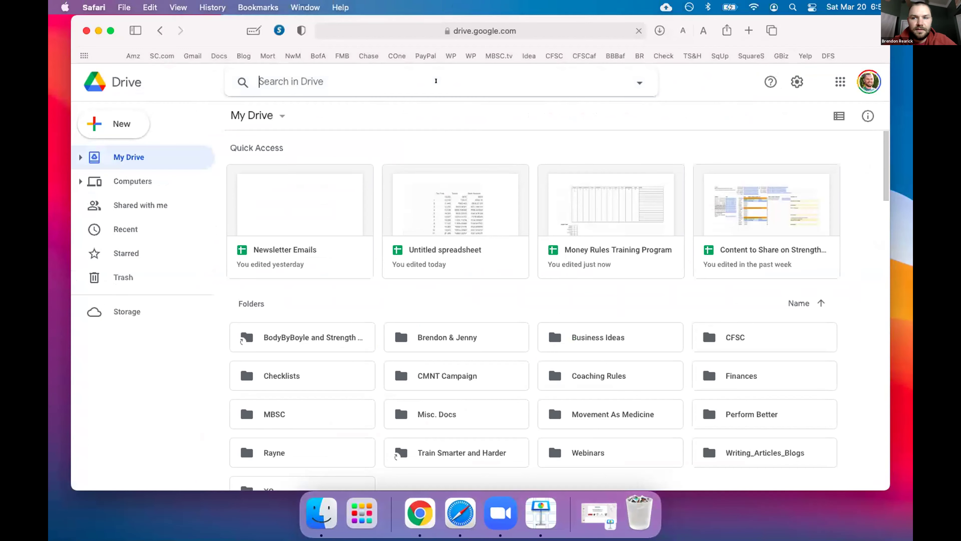
type("ex")
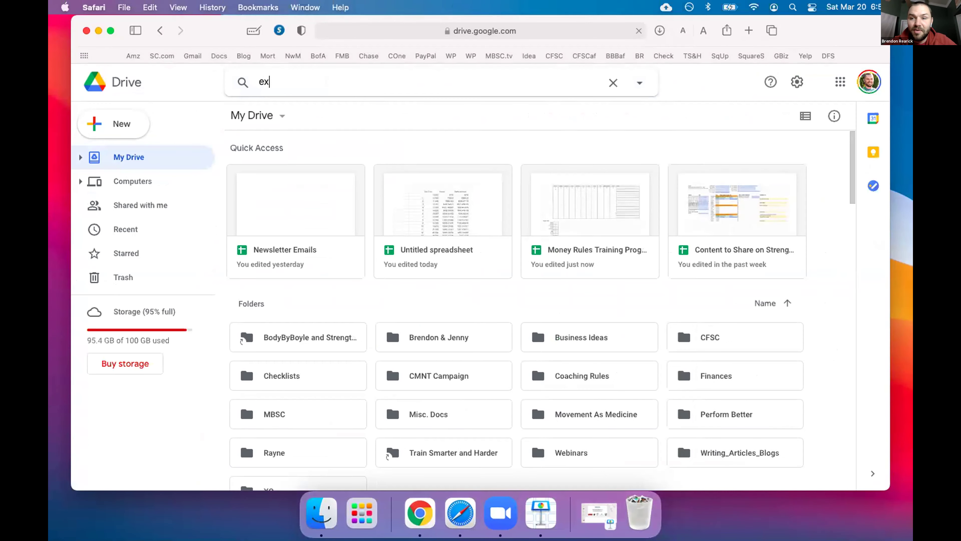
type("pen")
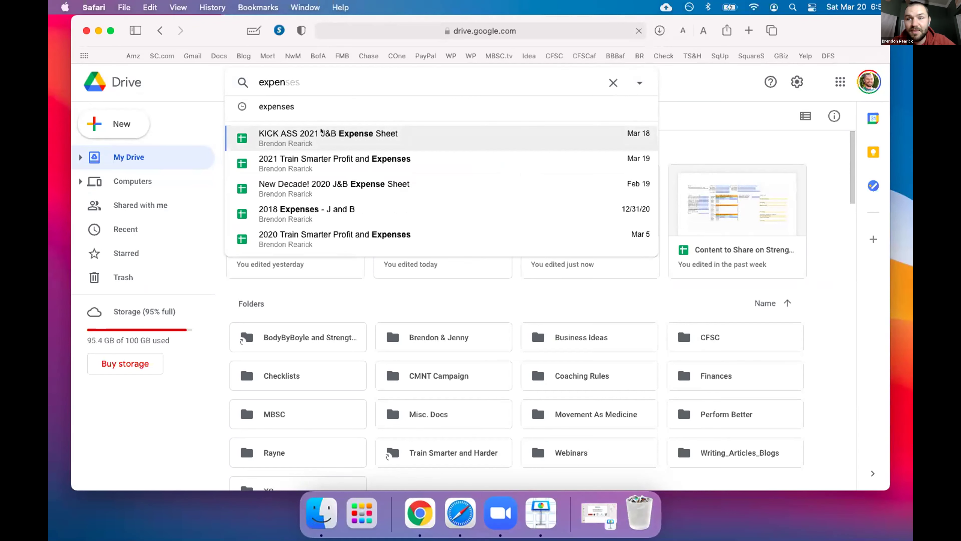
left_click(328, 136)
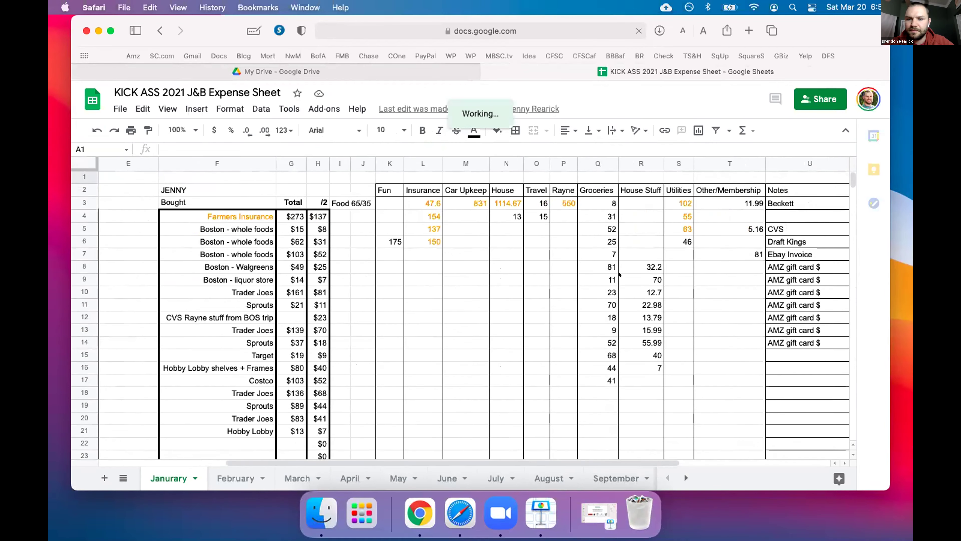
Review the Janurary expense entries and Budget Totals, and inspect the B Total Exps formula in C55
scroll(620, 276, "down", 15)
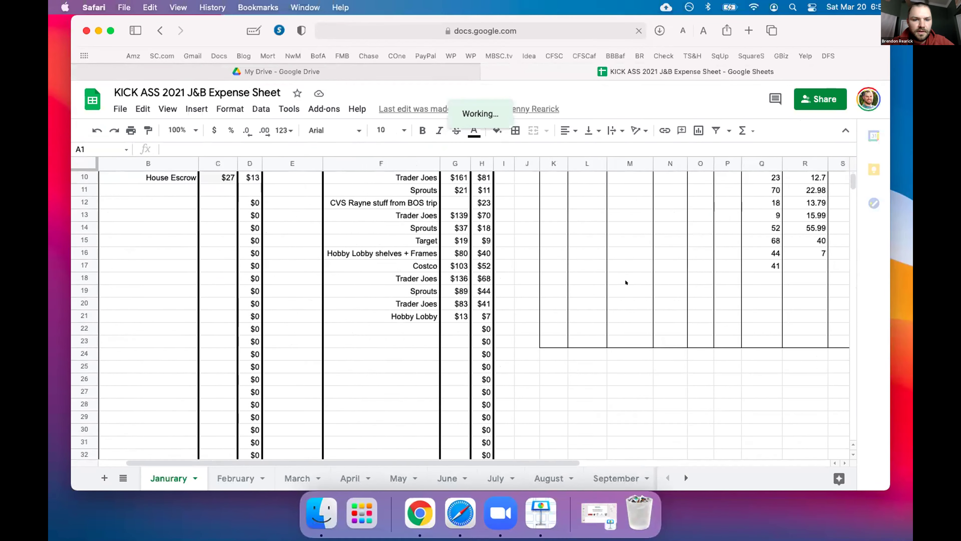
scroll(626, 282, "up", 5)
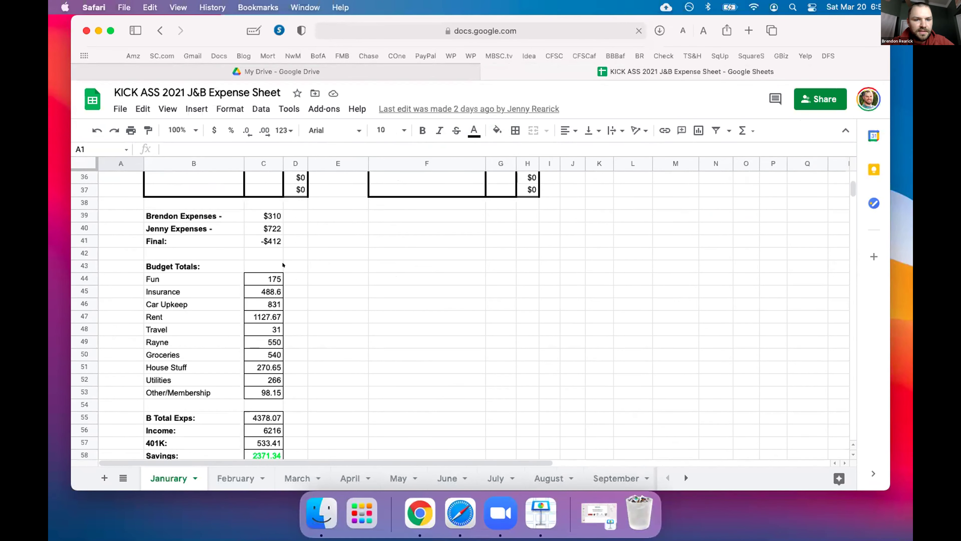
scroll(283, 265, "down", 3)
left_click(177, 313)
left_click(264, 314)
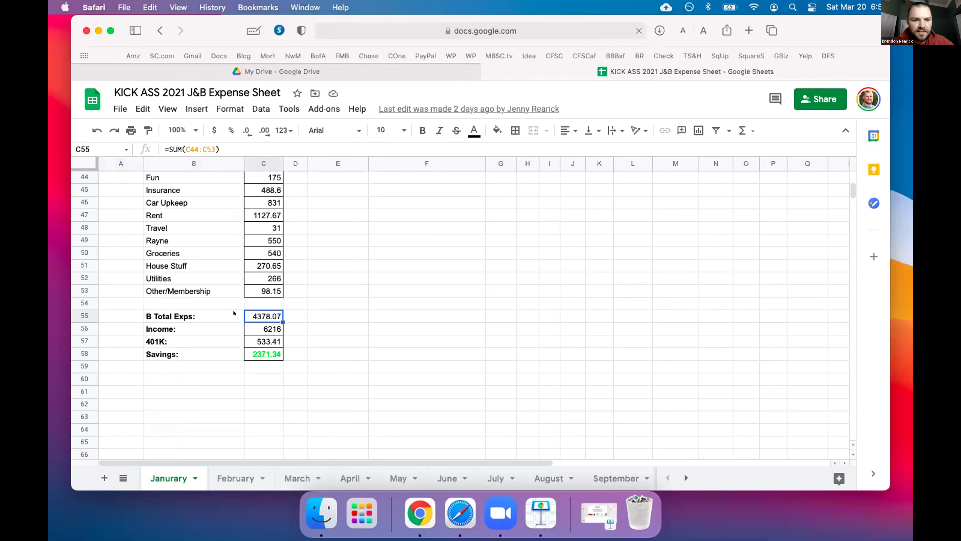
key("Left")
left_click(264, 312)
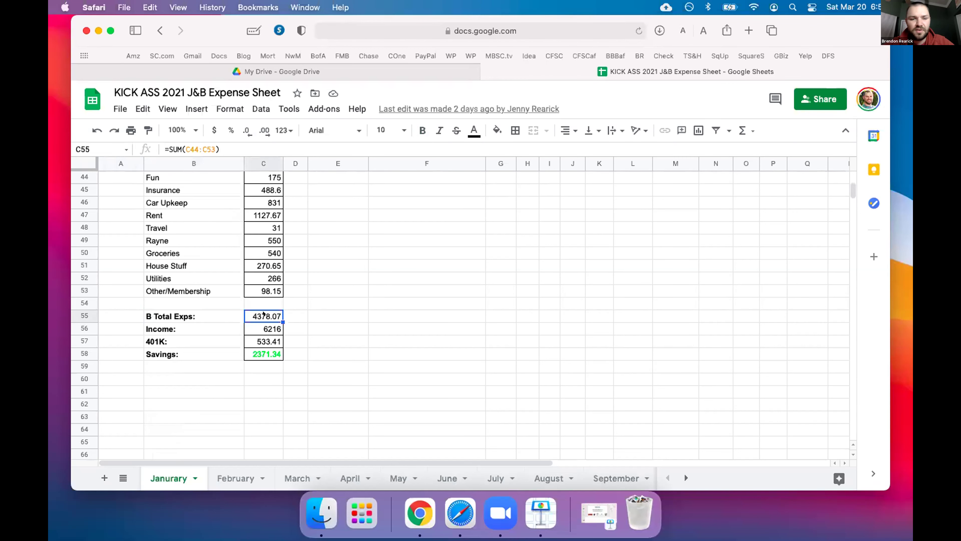
left_click(224, 319)
left_click(253, 319)
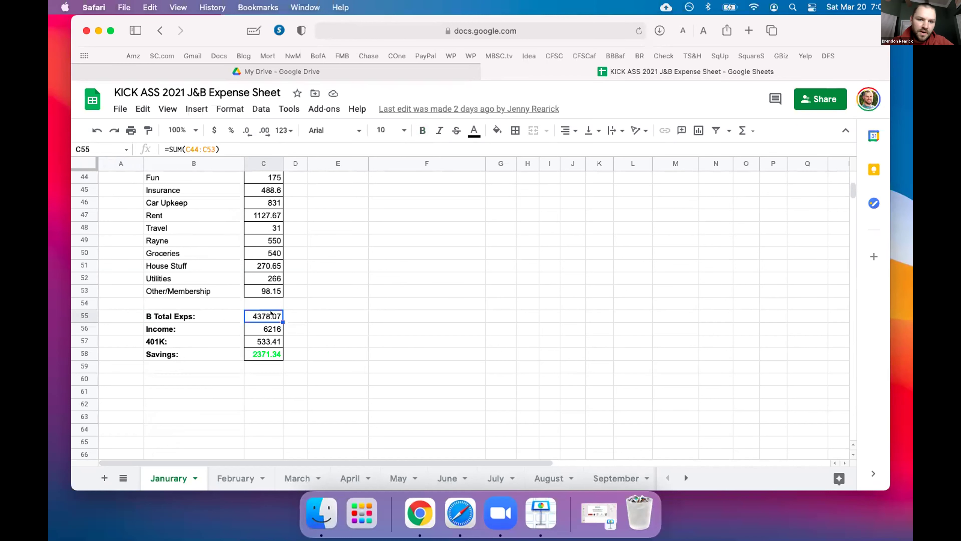
Inspect the Income and 401K entries and the Savings formula in cells C56 to C58
left_click(271, 329)
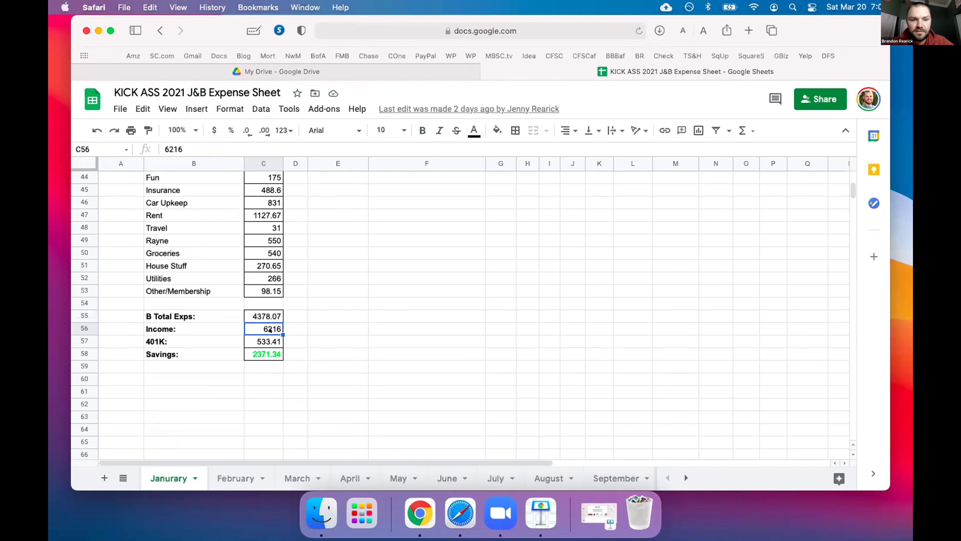
left_click(263, 342)
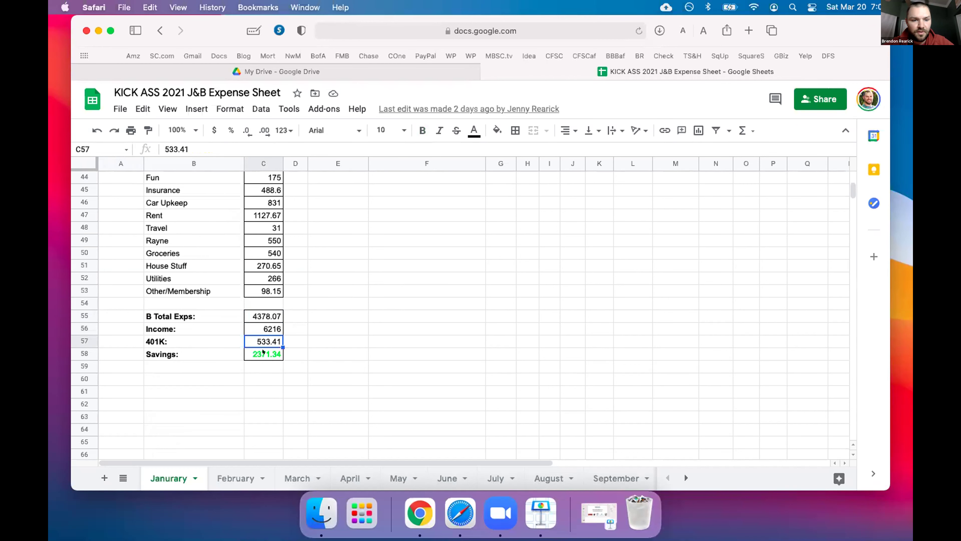
left_click(263, 353)
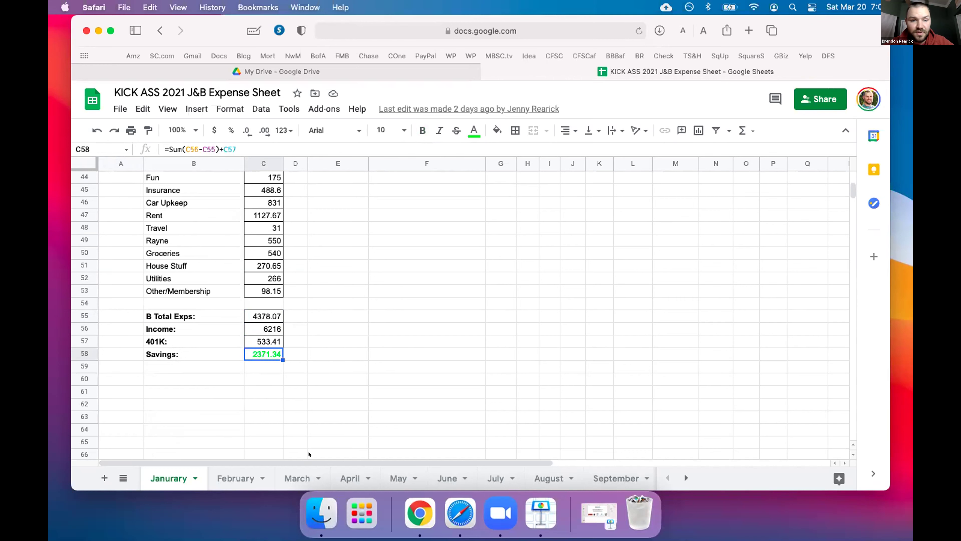
Open the 2021 Totals sheet and review its monthly Income, 401K, Expenses and Savings table
scroll(313, 469, "right", 5)
scroll(314, 468, "right", 2)
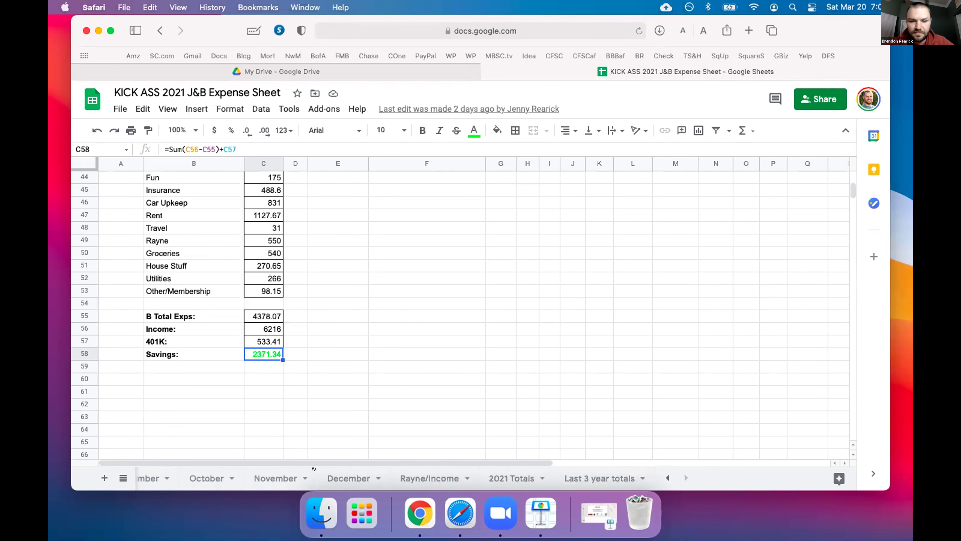
left_click(511, 477)
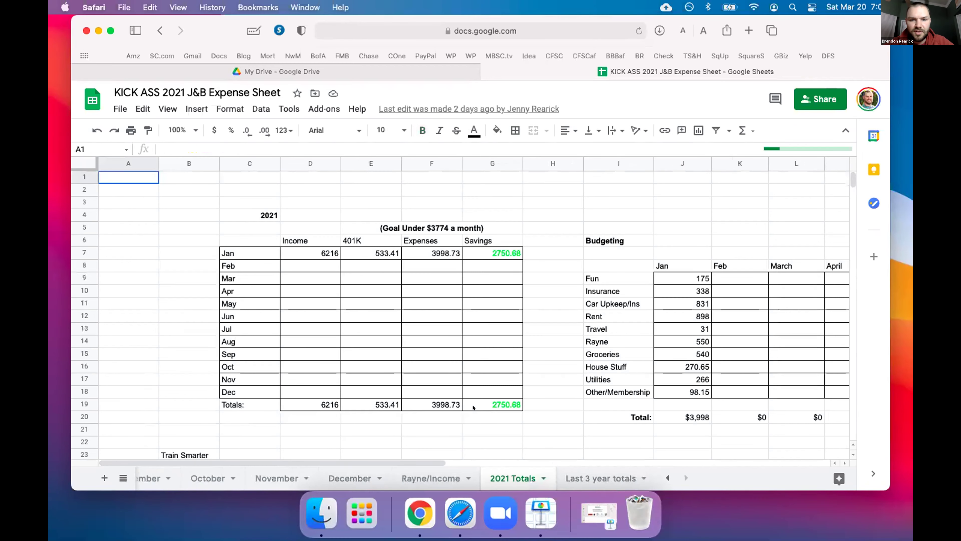
scroll(473, 407, "down", 2)
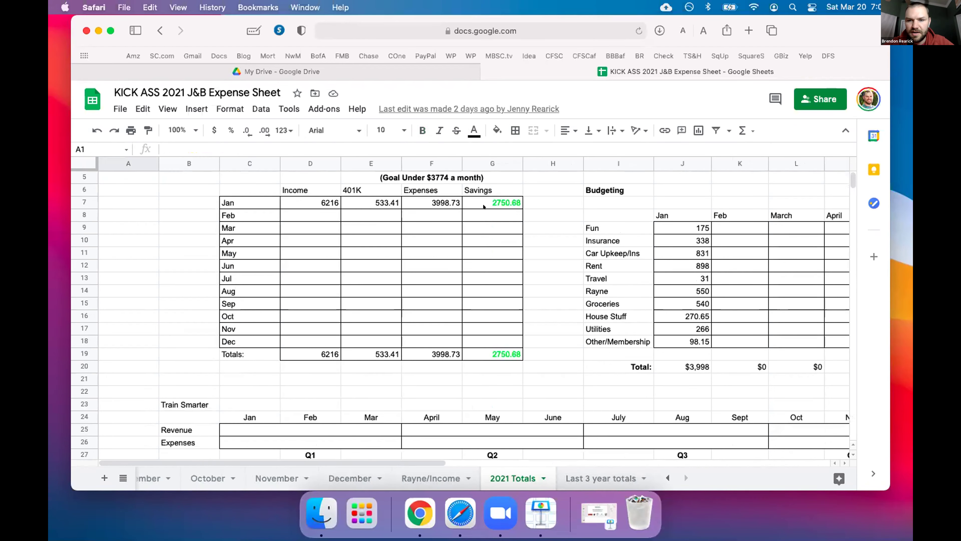
Review the Budgeting table's monthly category amounts and its Spent column in the 2021 Totals sheet
scroll(484, 206, "right", 5)
scroll(484, 206, "down", 5)
scroll(483, 206, "up", 5)
scroll(484, 206, "right", 2)
scroll(484, 205, "up", 2)
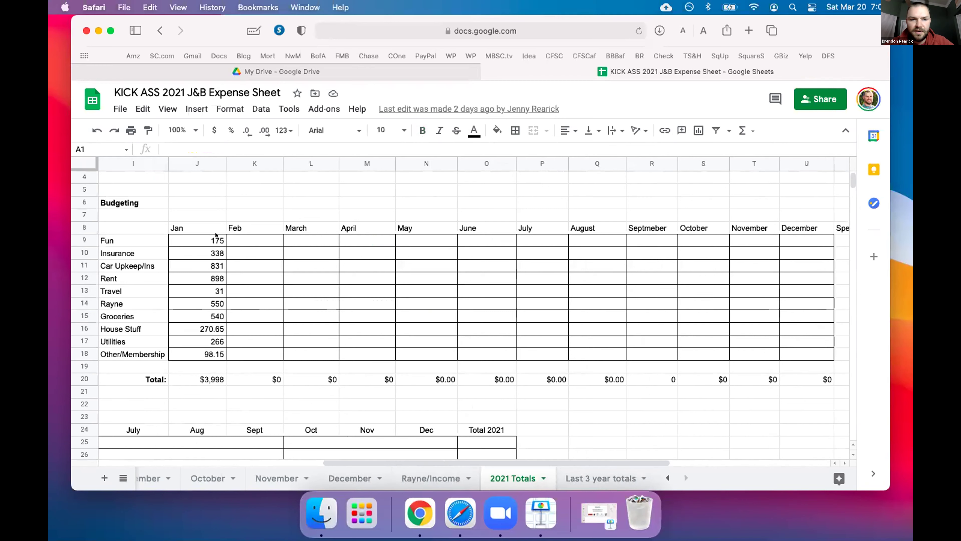
scroll(212, 242, "right", 5)
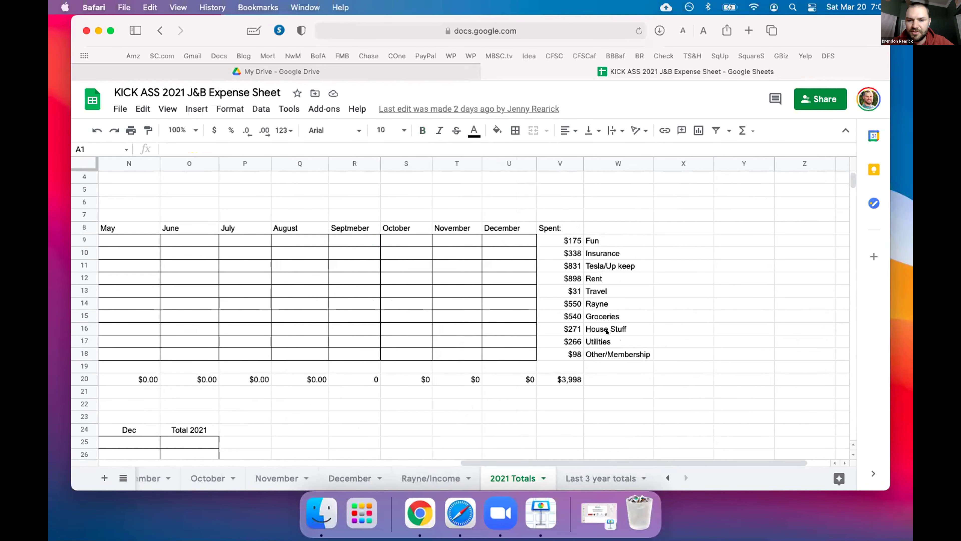
scroll(605, 338, "down", 3)
Open the Last 3 year totals sheet and compare the 2018 to 2021 summary and category amounts
left_click(601, 478)
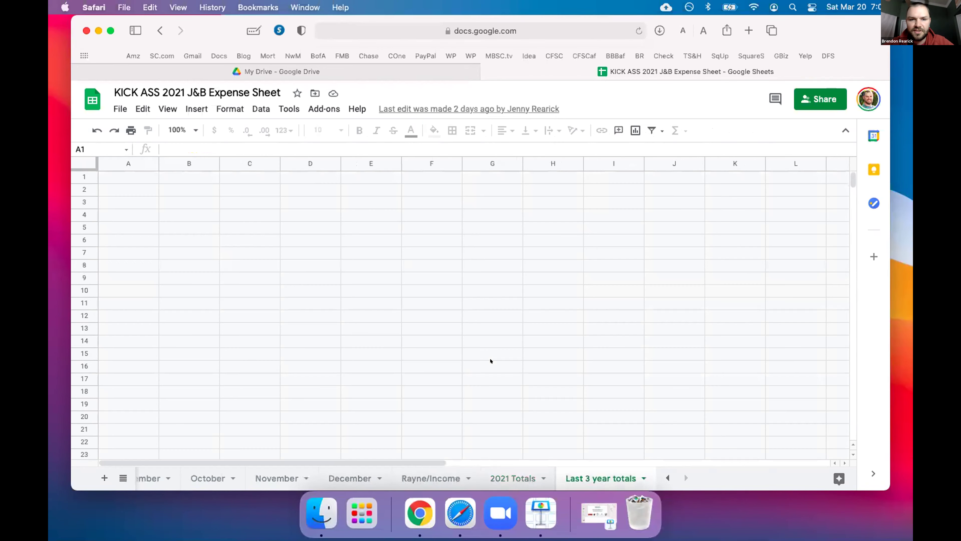
scroll(491, 360, "down", 10)
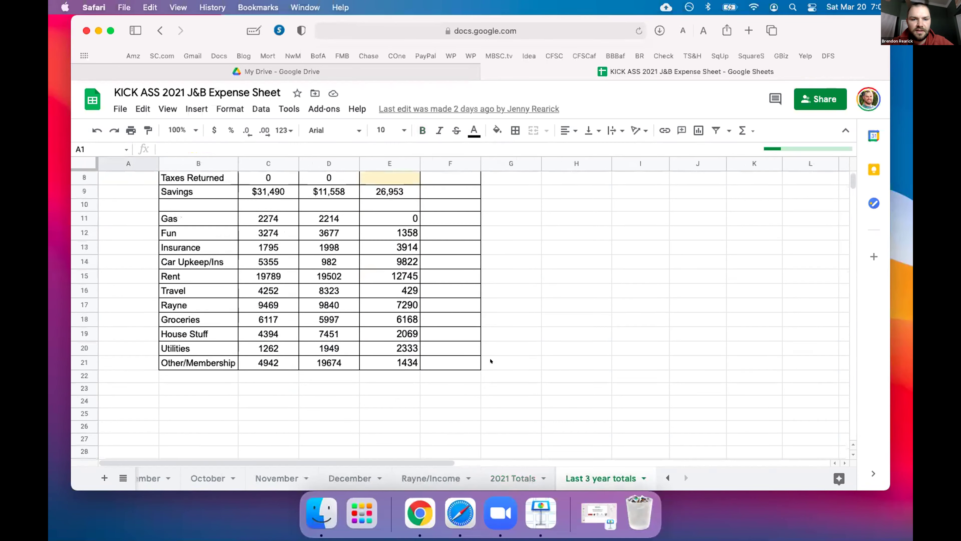
scroll(490, 360, "up", 10)
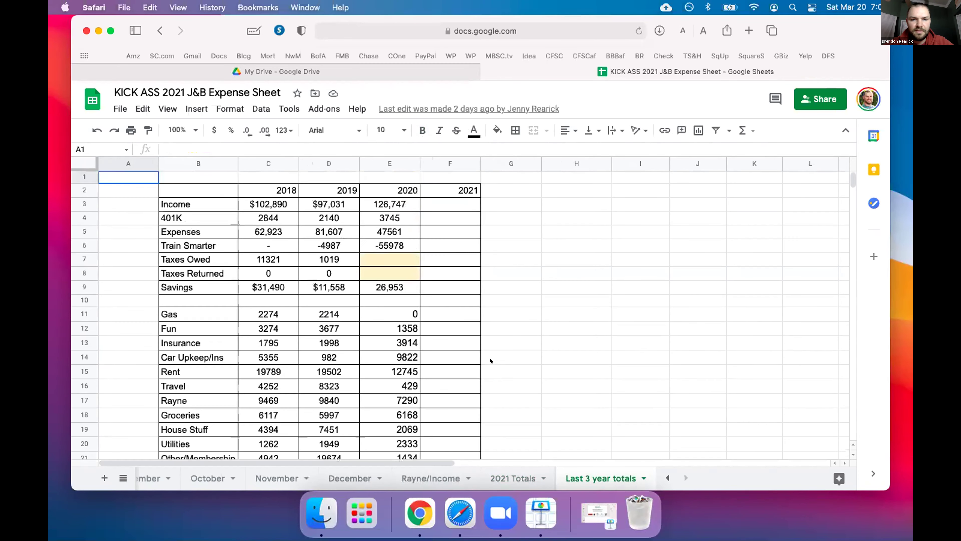
scroll(232, 466, "down", 4)
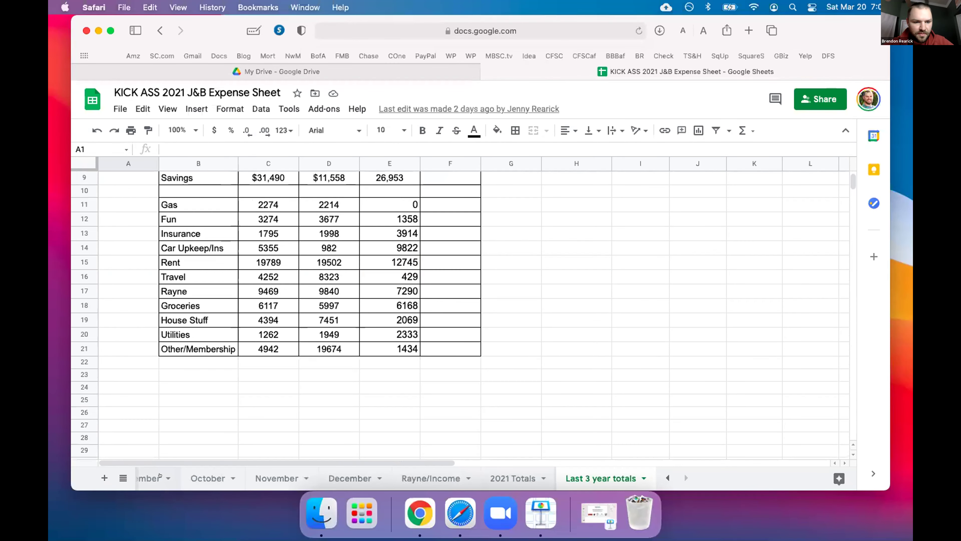
Search Google Drive for "2020" and open the New Decade! 2020 J&B Expense Sheet
left_click(153, 477)
key("ctrl+shift+Tab")
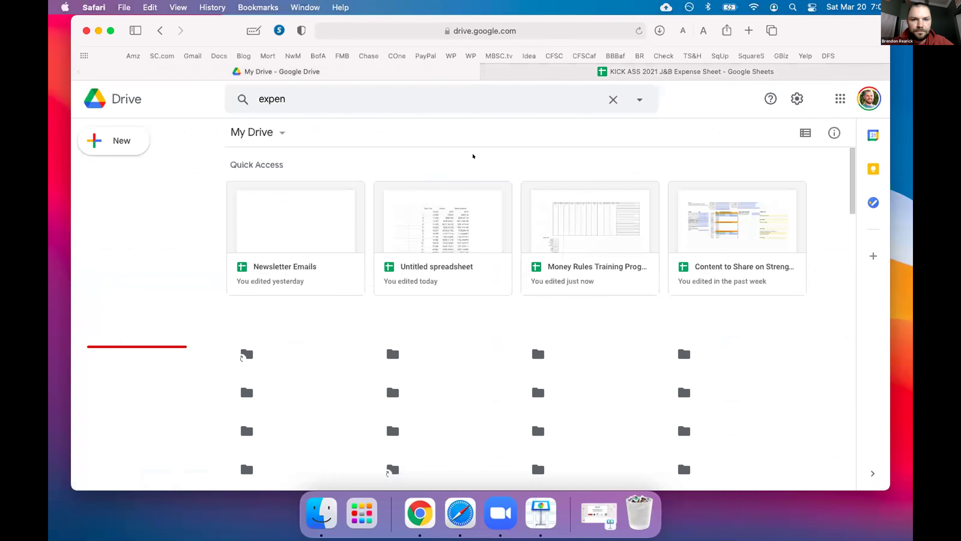
left_click(463, 89)
key("super+a")
type("2")
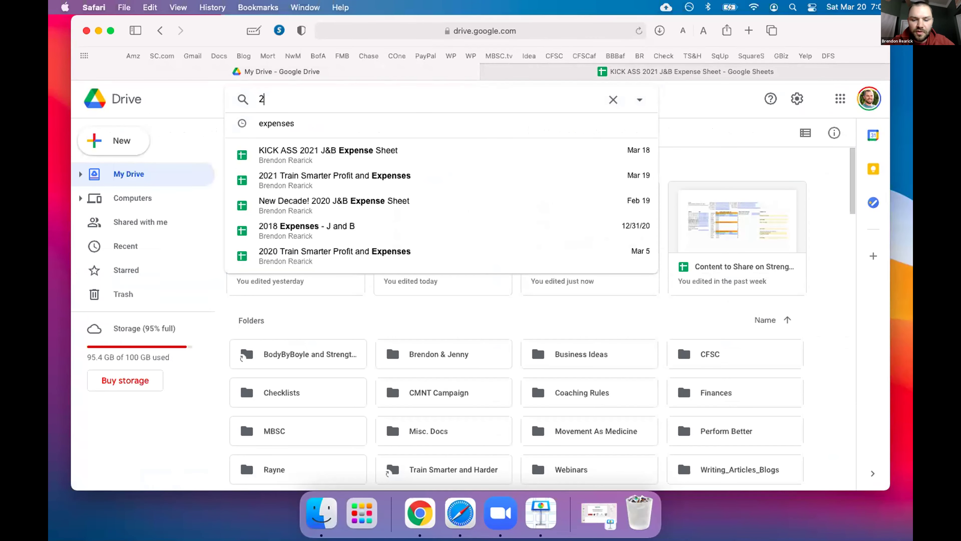
type("020")
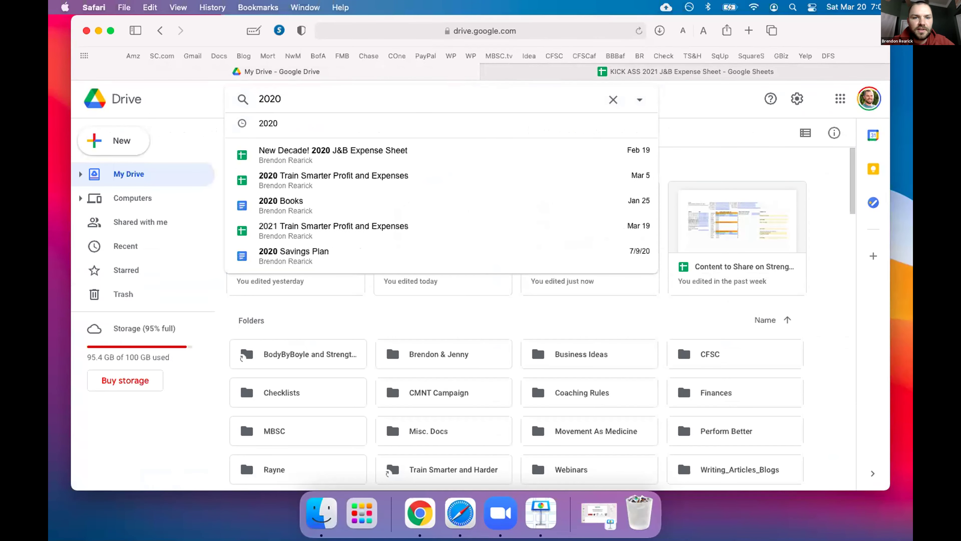
left_click(452, 146)
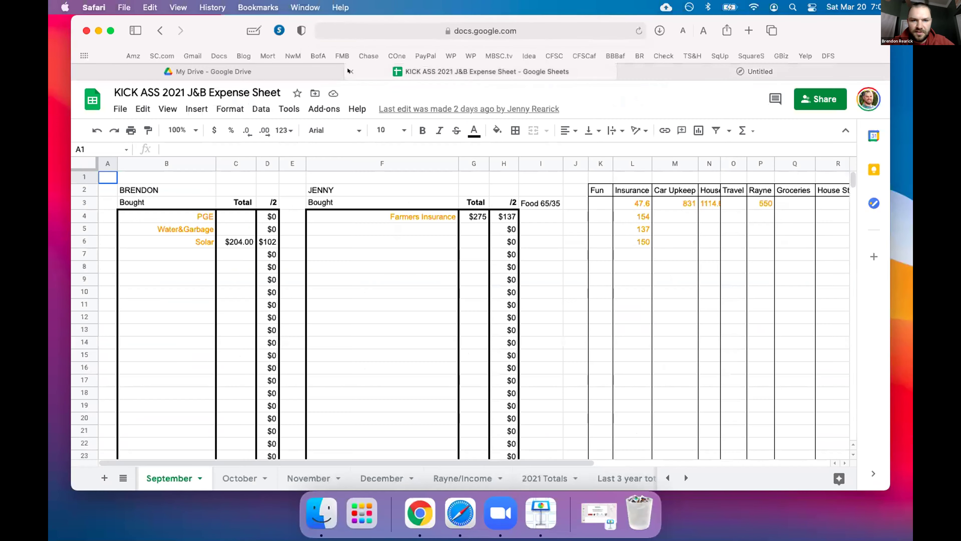
Close the KICK ASS 2021 J&B Expense Sheet and bring up the 2020 expense sheet
left_click(351, 72)
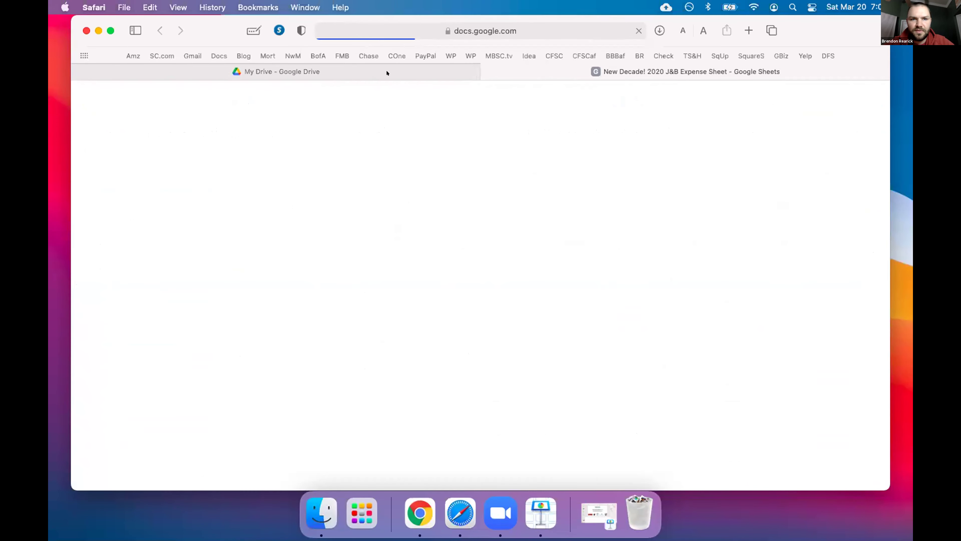
left_click(387, 72)
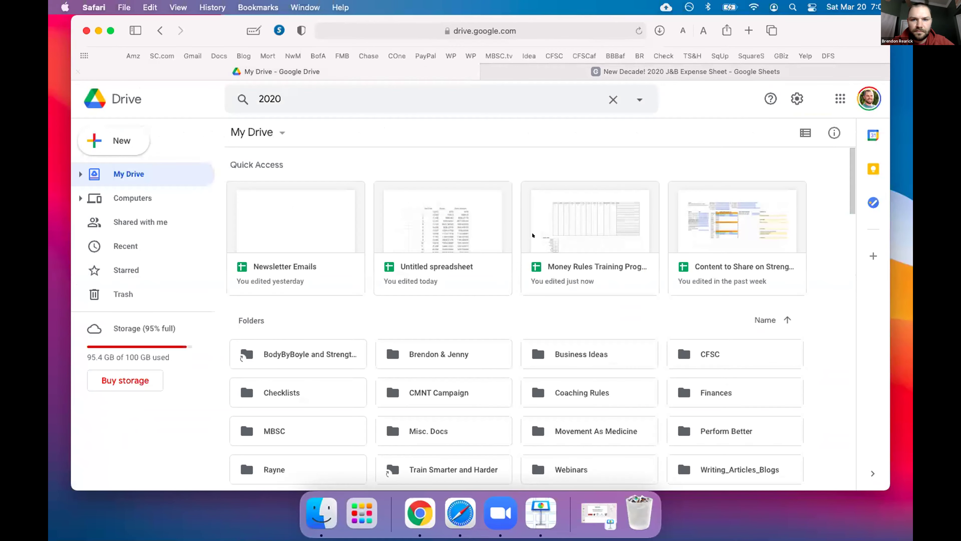
left_click(549, 244)
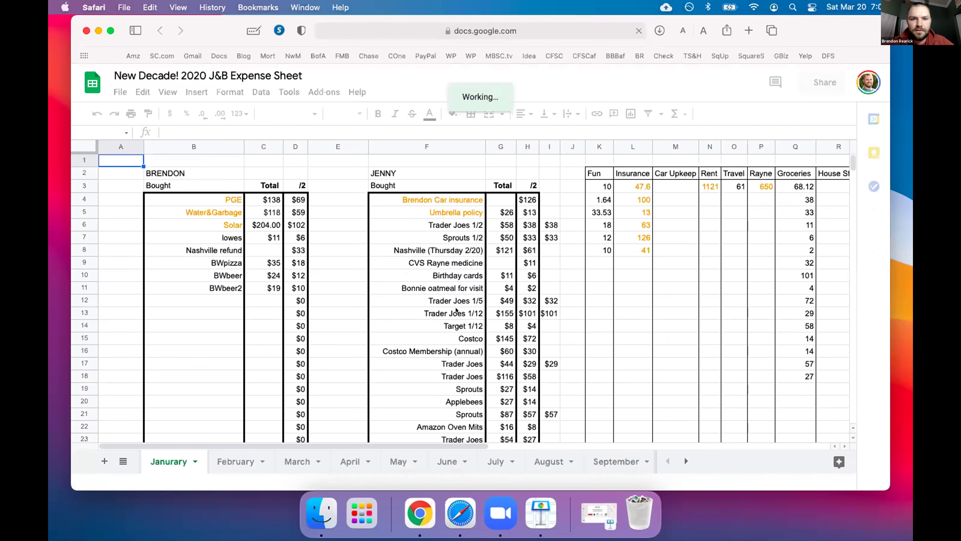
Open the 2020 Totals sheet and review its monthly income and savings table and Budgeting category amounts
scroll(456, 309, "down", 1)
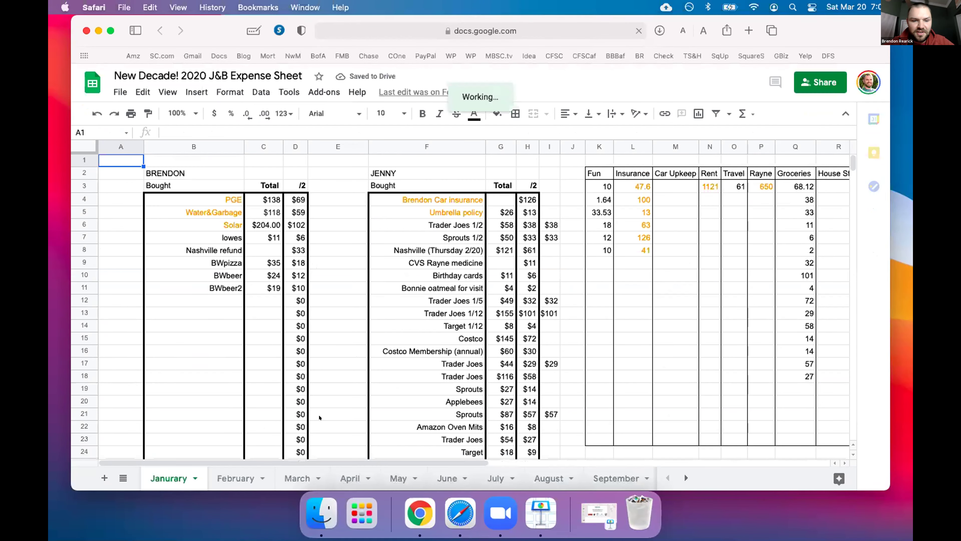
scroll(416, 478, "right", 10)
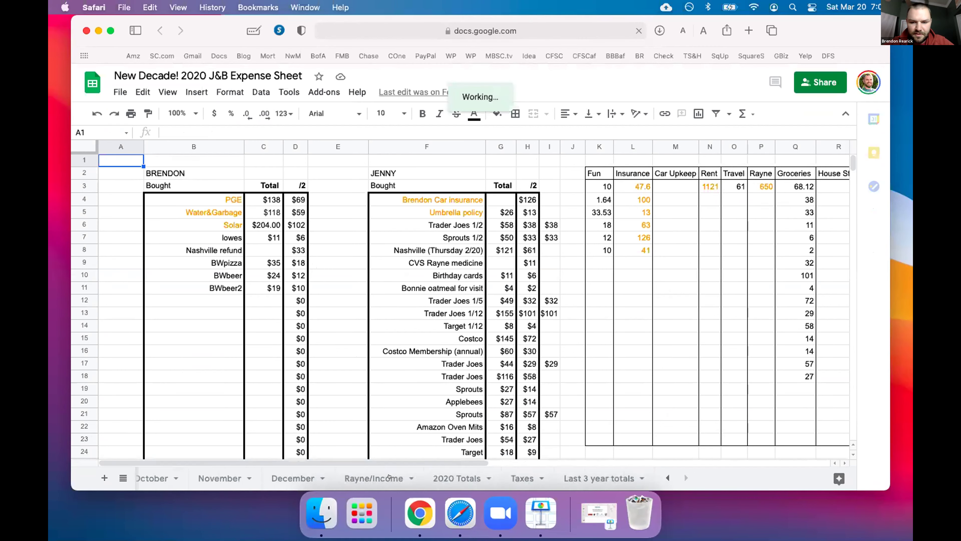
left_click(453, 477)
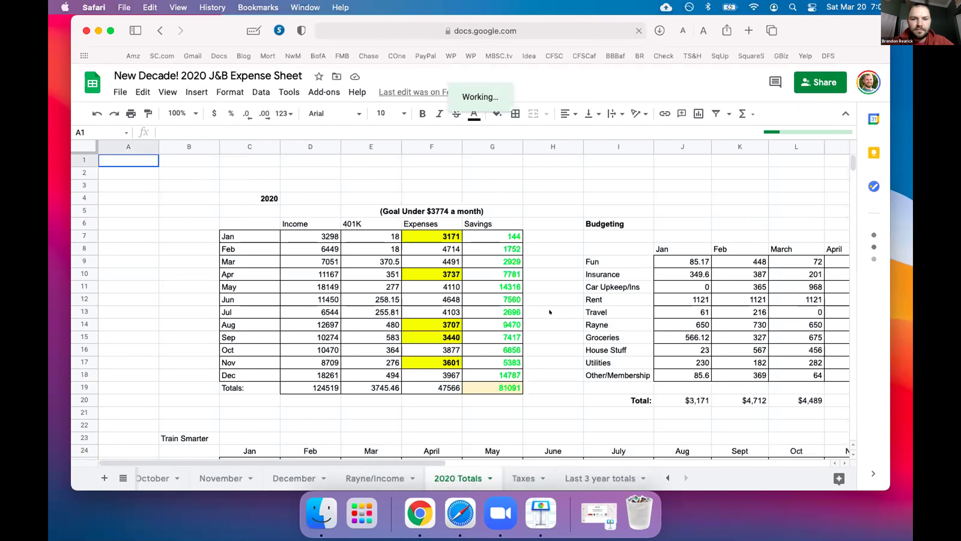
scroll(550, 312, "down", 5)
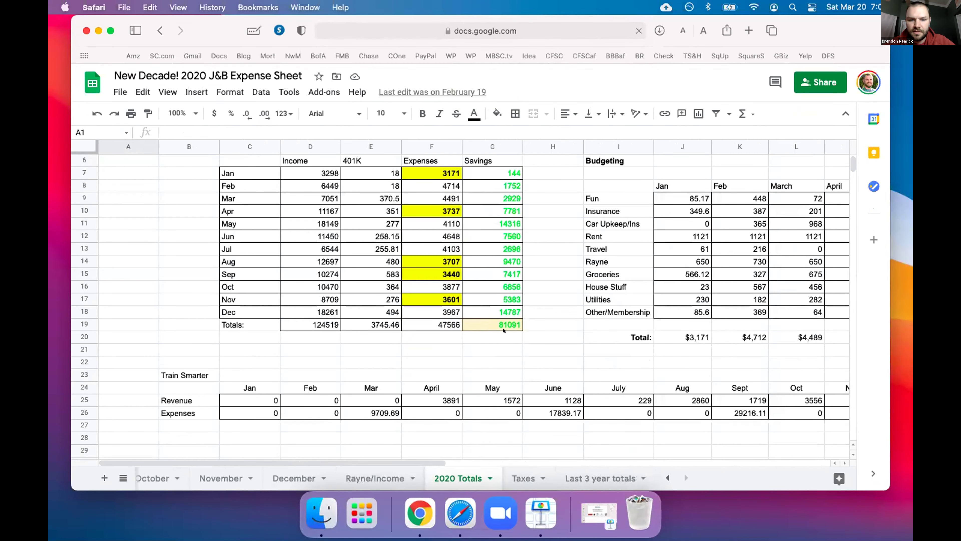
scroll(504, 329, "right", 10)
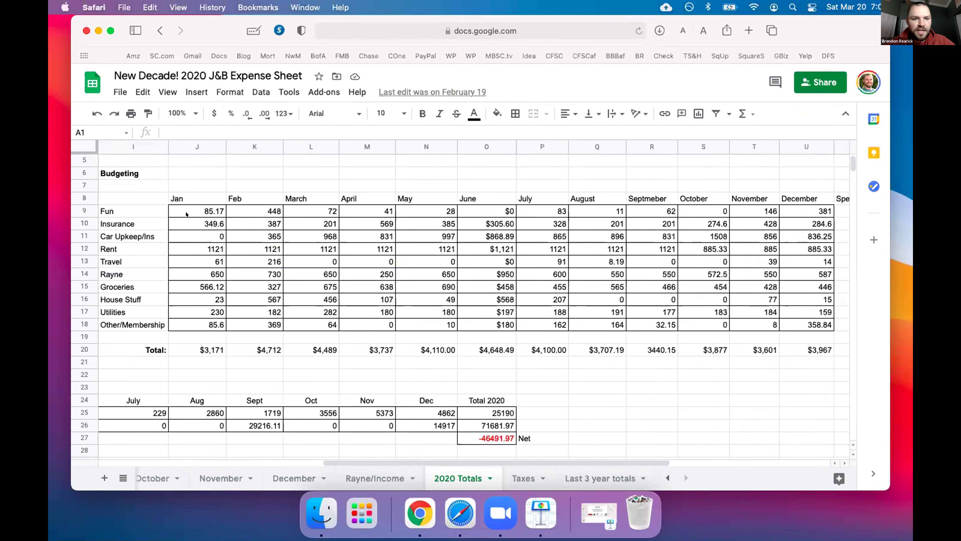
scroll(530, 265, "right", 4)
Inspect the yearly Spent formulas for the Fun through Groceries categories in cells V9 to V15
left_click(675, 209)
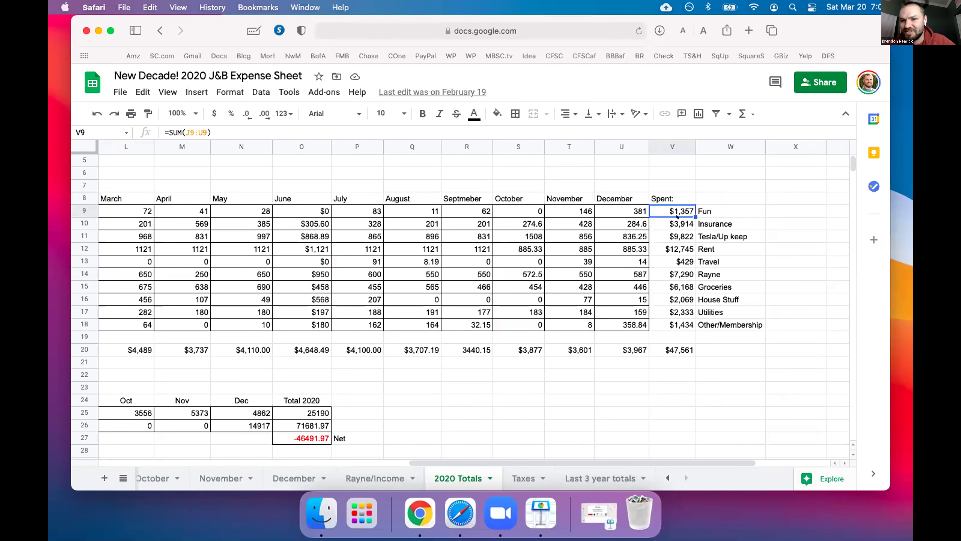
left_click(667, 220)
left_click(667, 214)
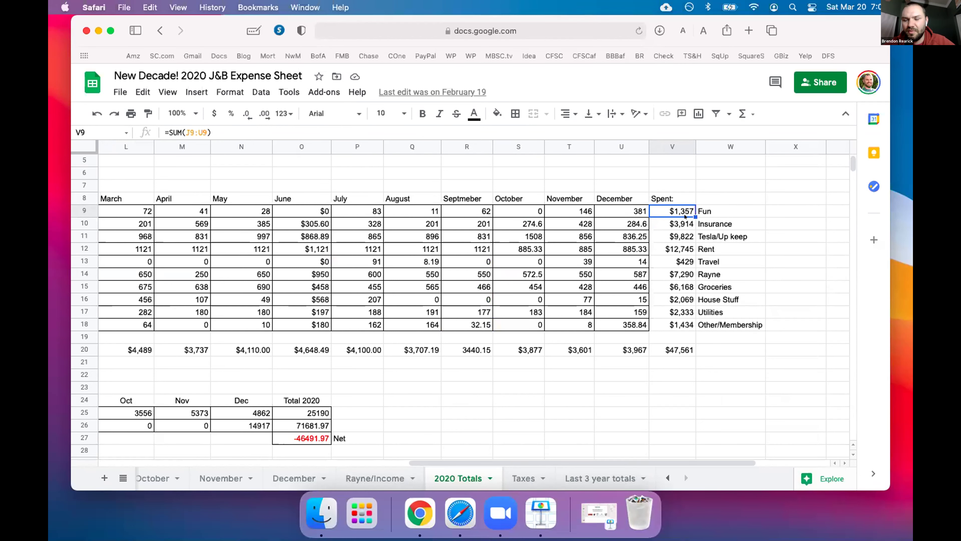
key("Down")
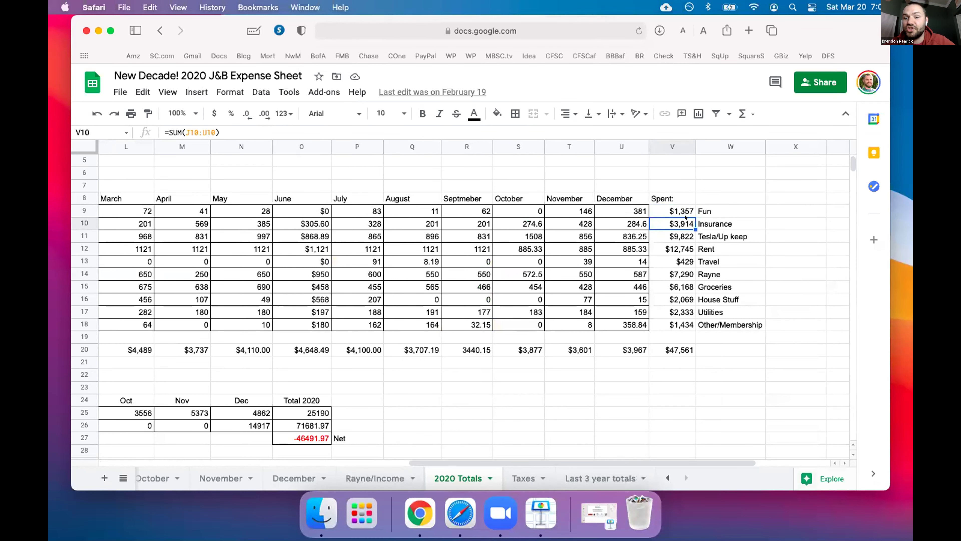
key("Down")
scroll(685, 234, "down", 1)
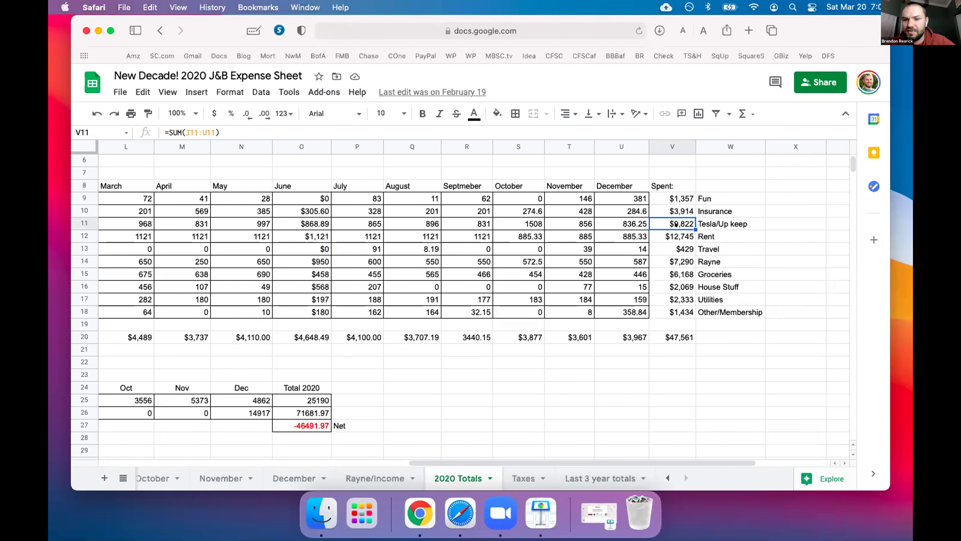
left_click(671, 236)
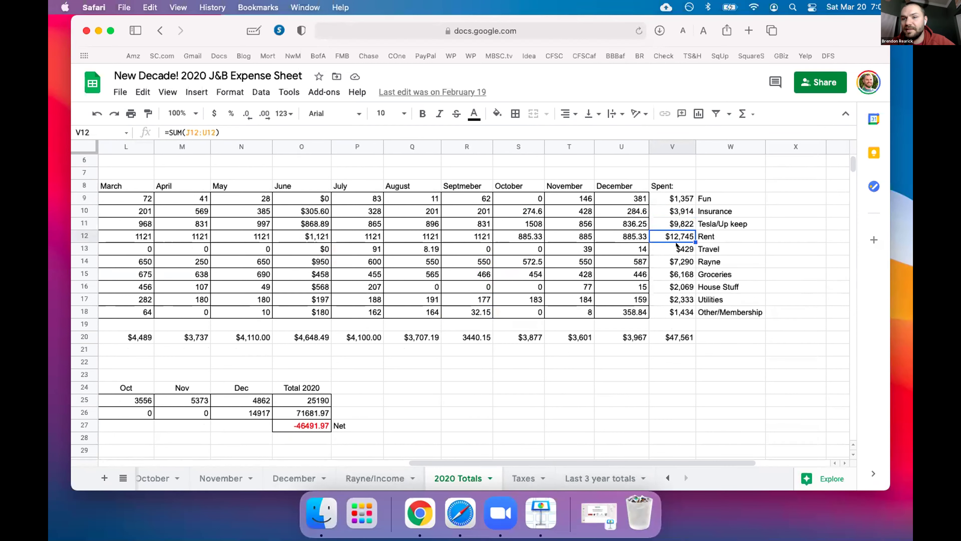
left_click(683, 246)
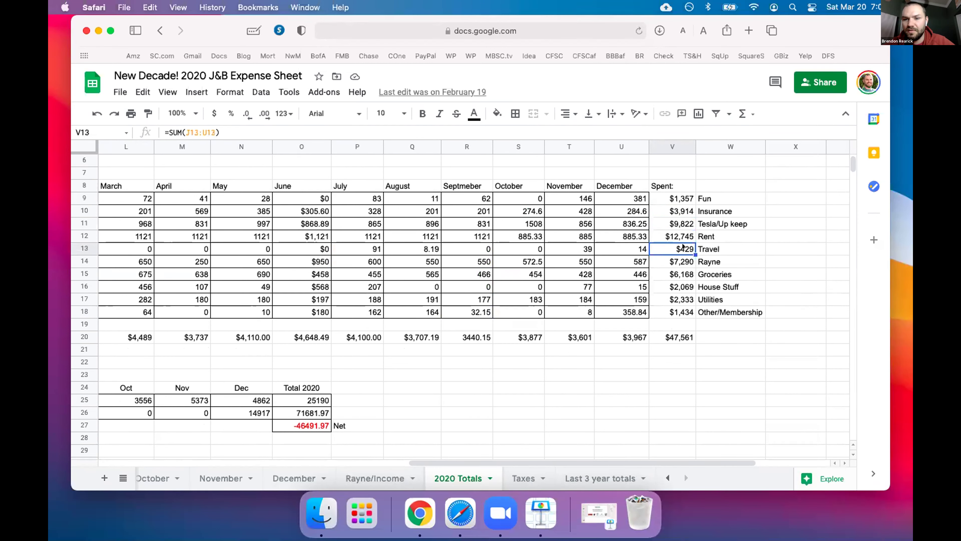
scroll(683, 261, "down", 1)
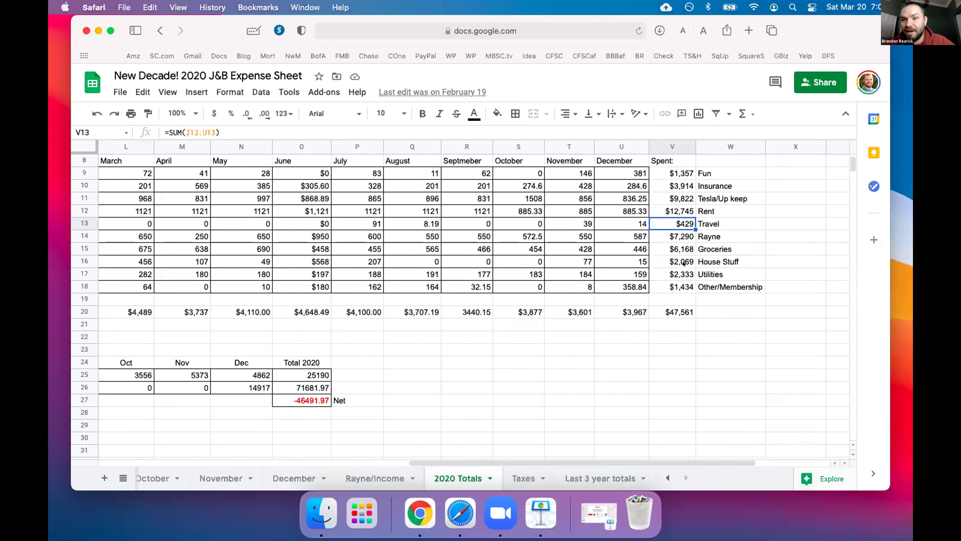
left_click(676, 235)
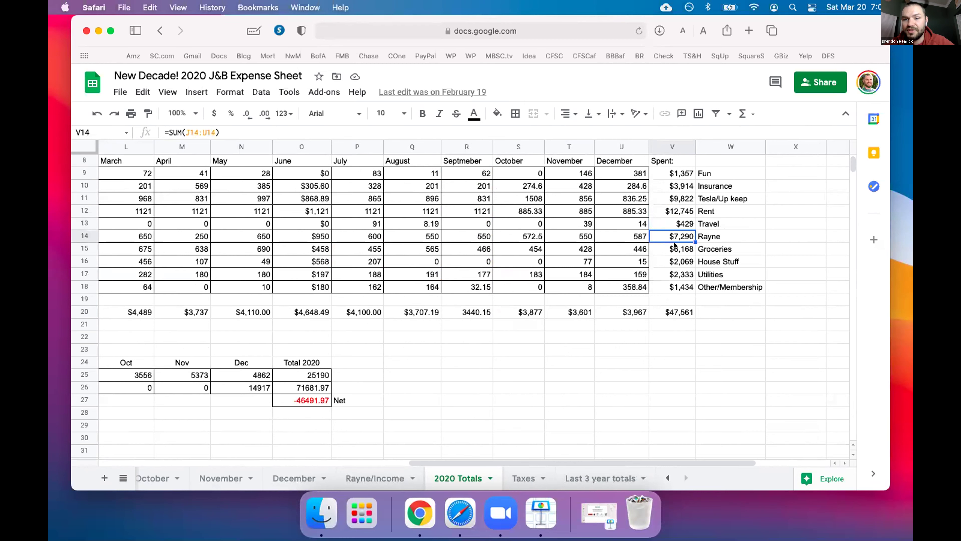
left_click(677, 252)
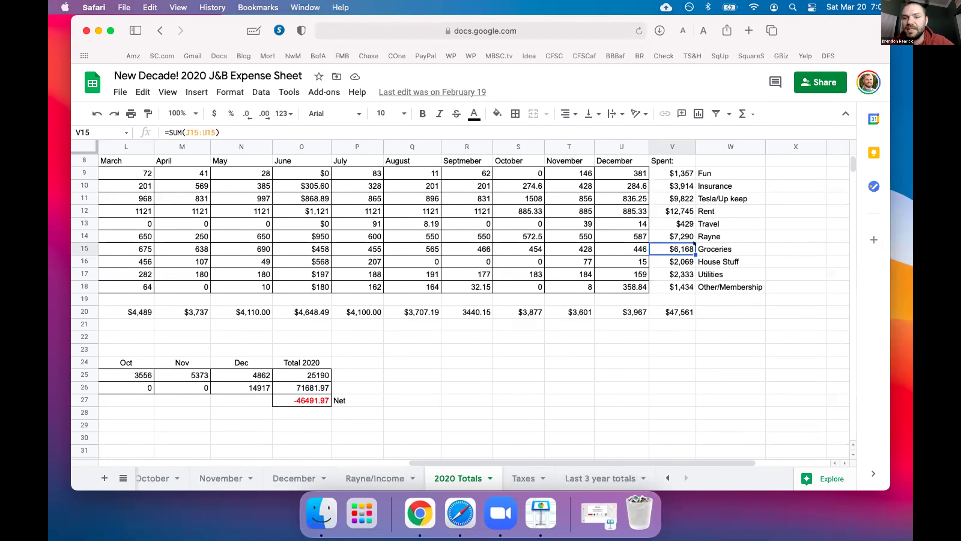
scroll(744, 245, "up", 1)
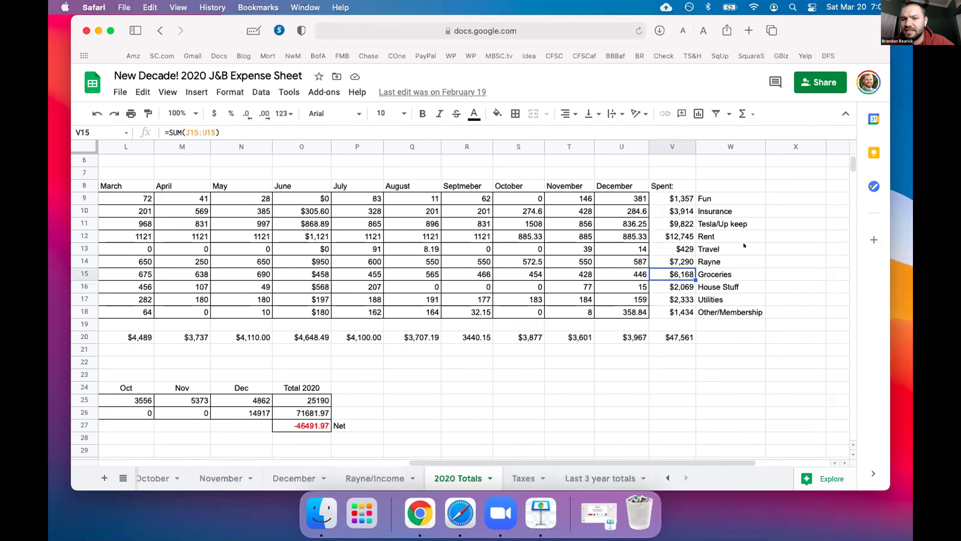
Enter the formula =V9*2 in cell X9 to double the yearly Fun spending
left_click(780, 197)
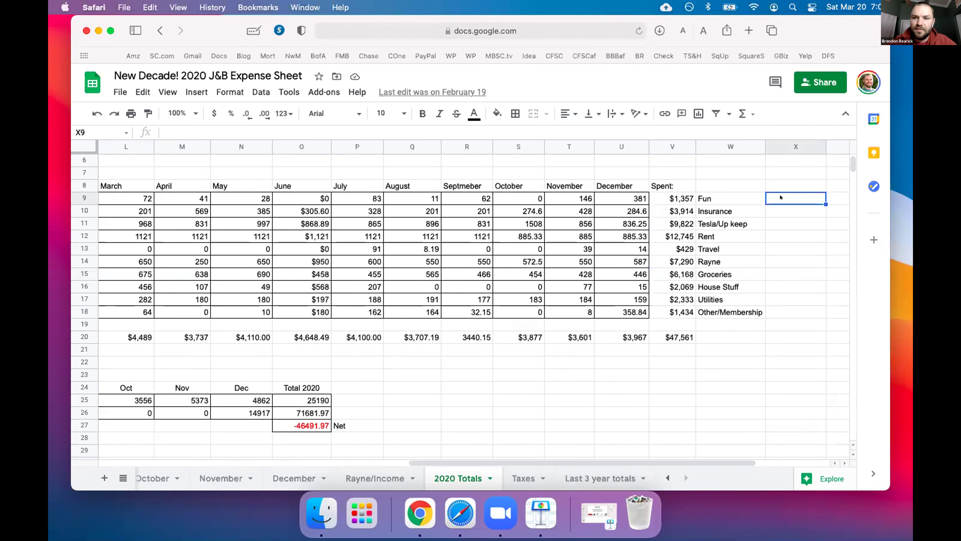
type("=")
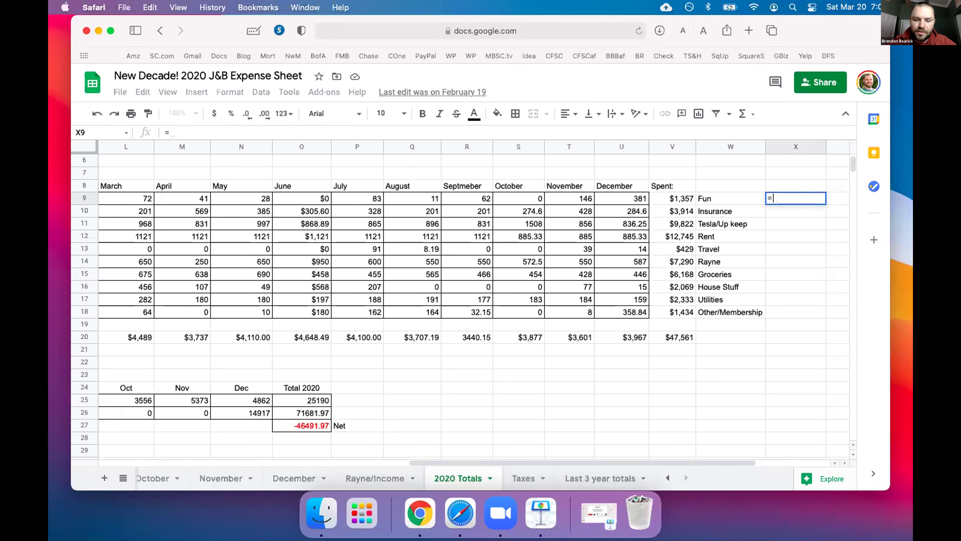
type("S")
key("BackSpace")
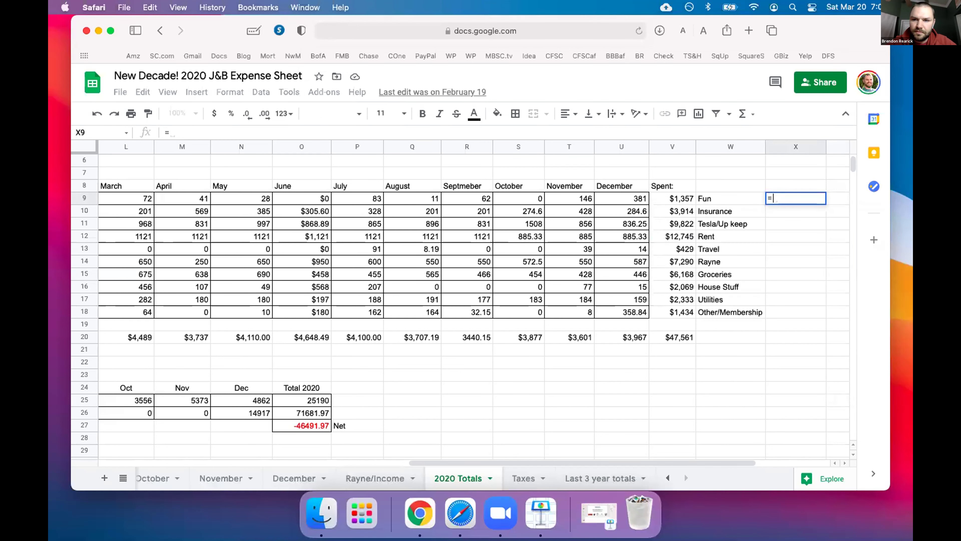
left_click(684, 197)
type("*2")
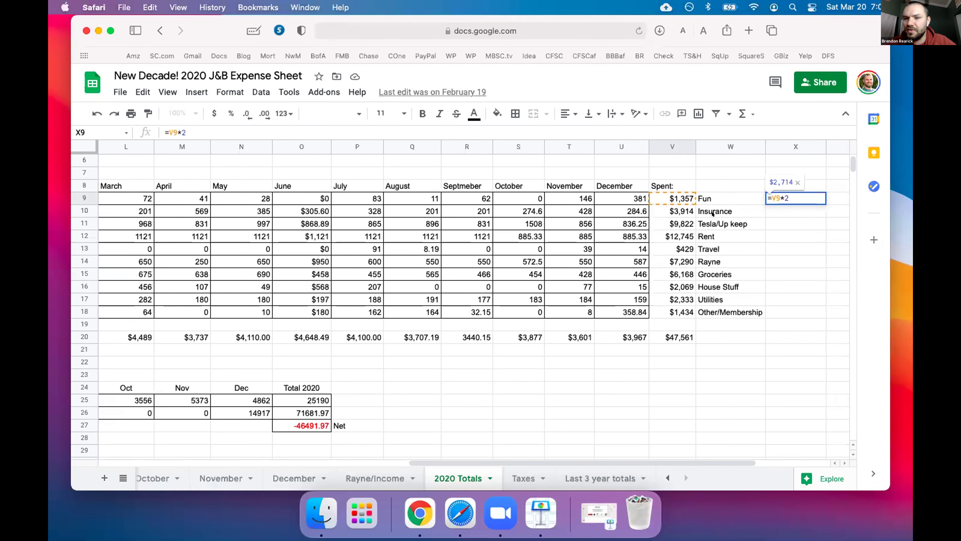
key("Return")
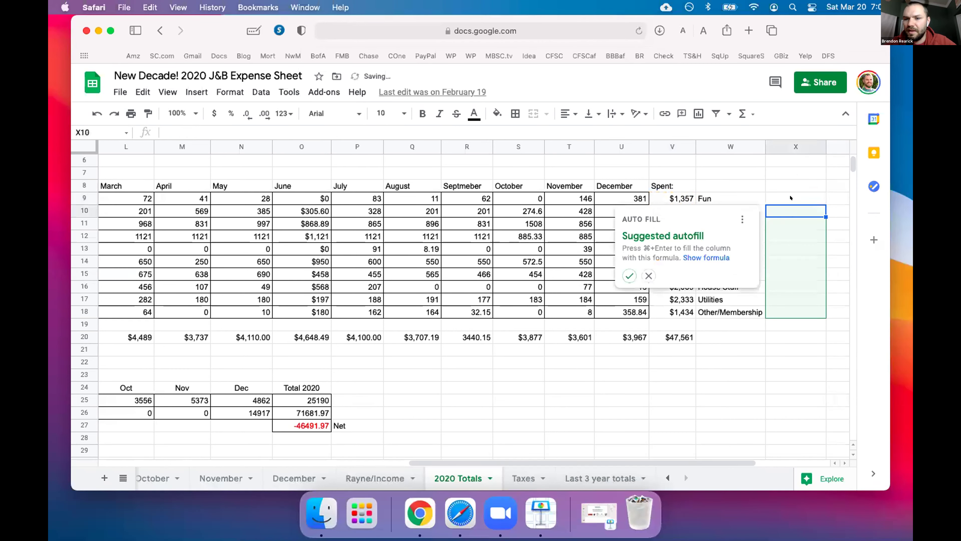
Fill the doubling formula from X9 down to X18 for all the remaining spending categories
left_click(791, 197)
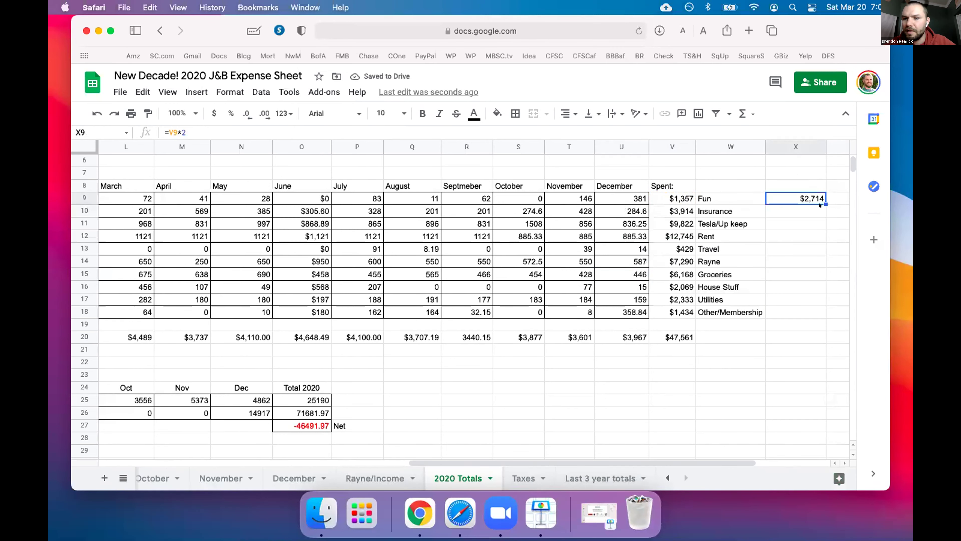
left_click_drag(826, 204, 810, 311)
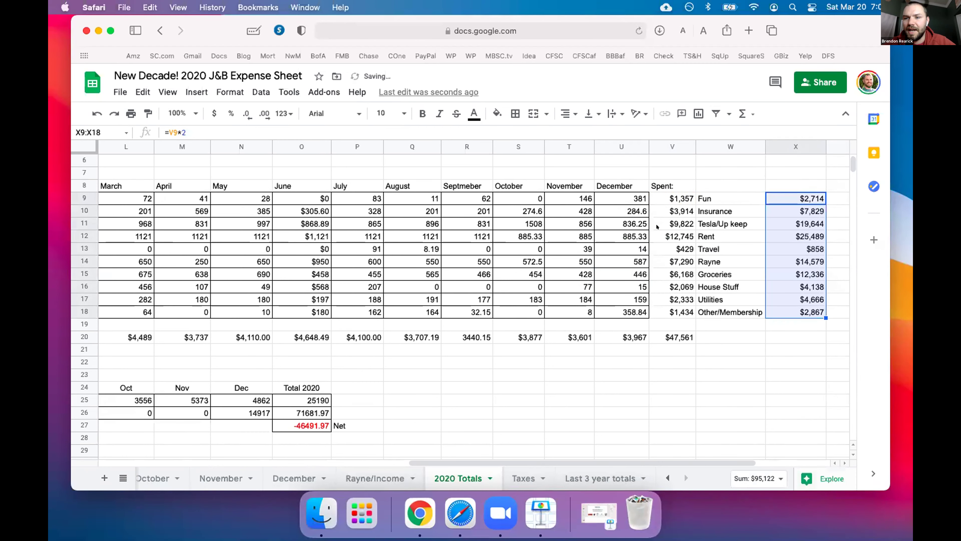
scroll(657, 226, "right", 3)
key("Up")
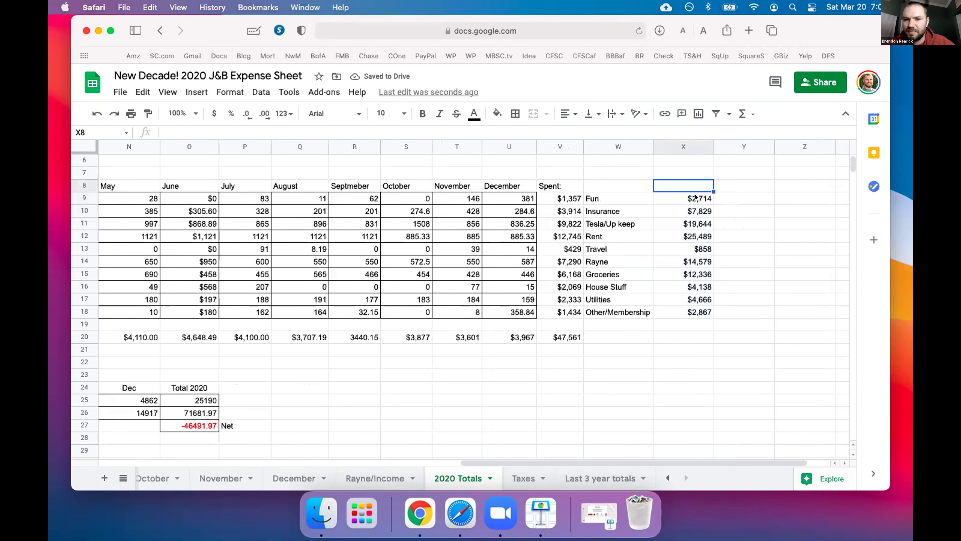
Review the doubled yearly amounts for Fun, Insurance, Tesla/Up keep, Rent and Travel in cells X9 to X13
scroll(695, 196, "right", 1)
left_click(629, 195)
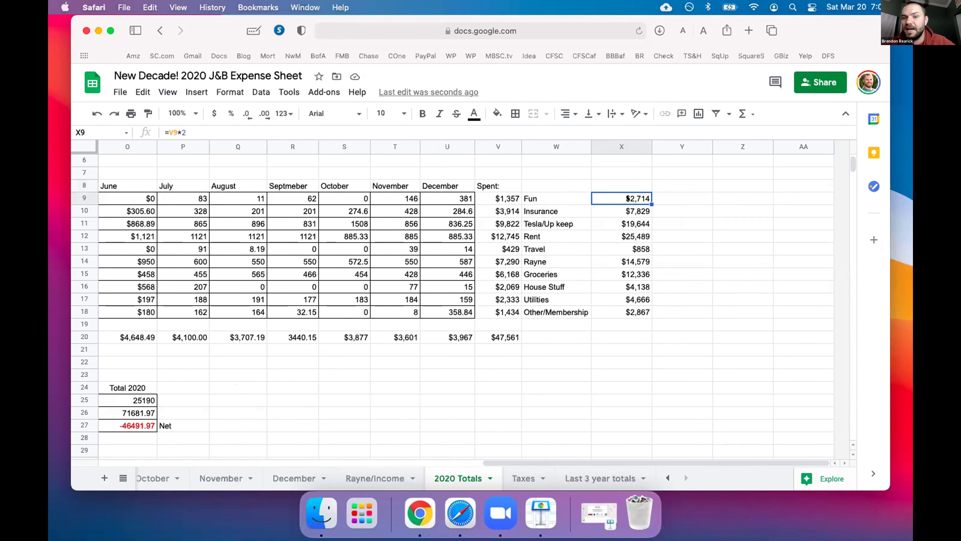
left_click(620, 212)
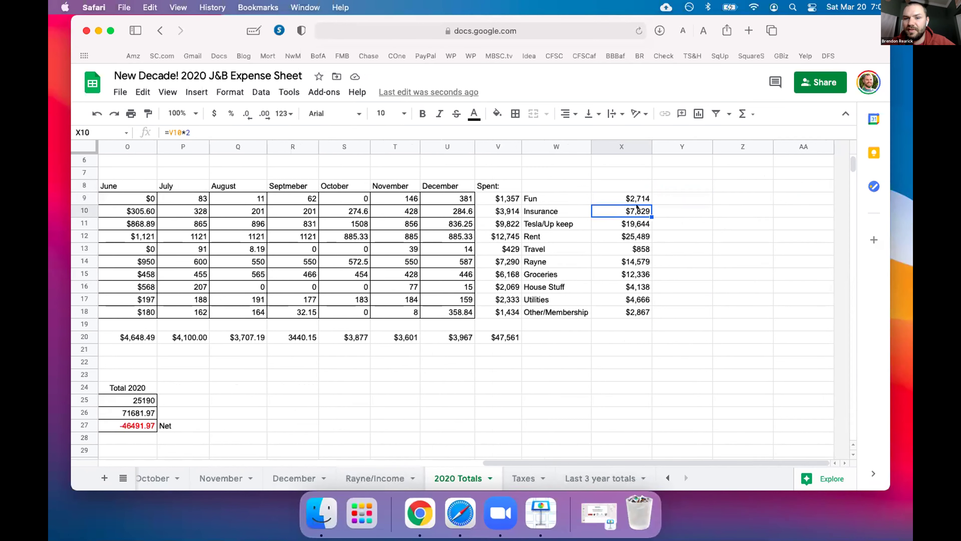
left_click(638, 224)
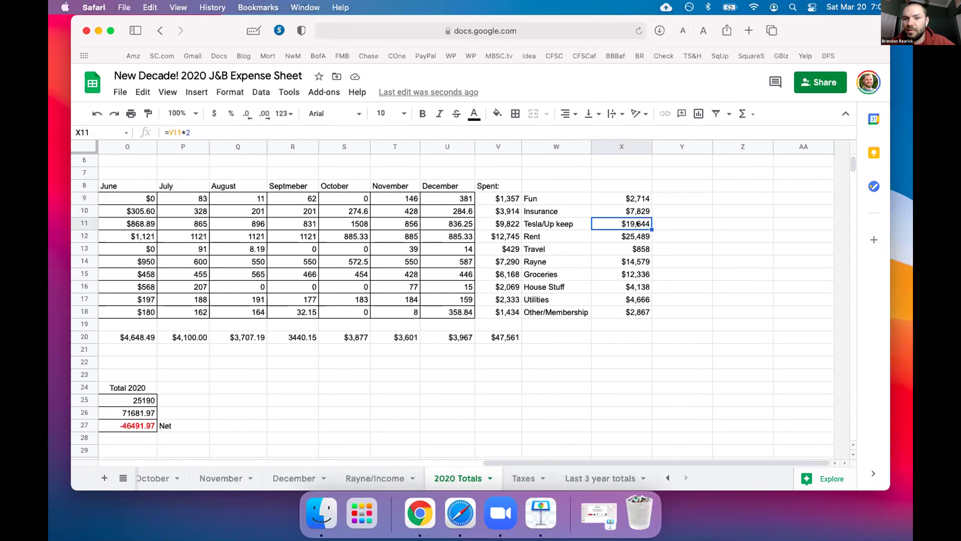
left_click(628, 236)
scroll(628, 230, "down", 1)
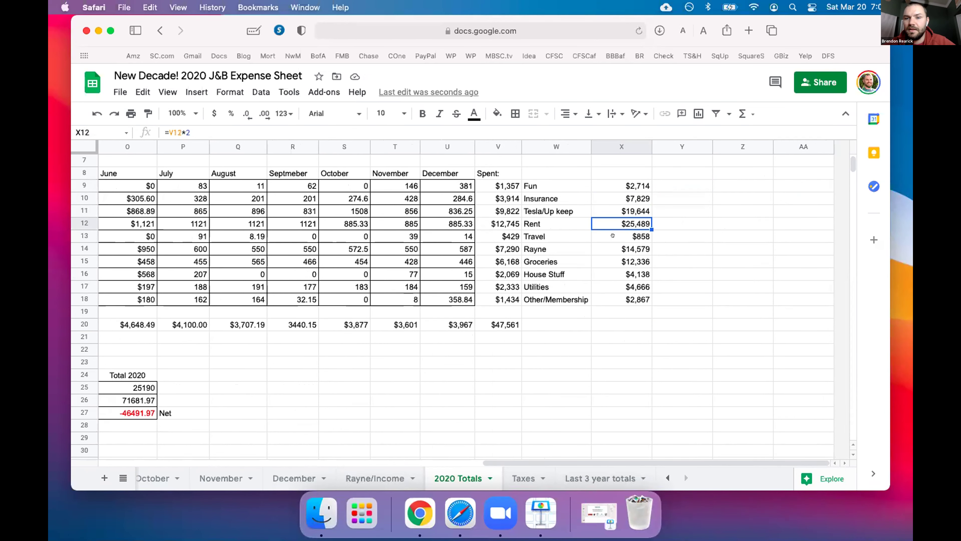
left_click(636, 235)
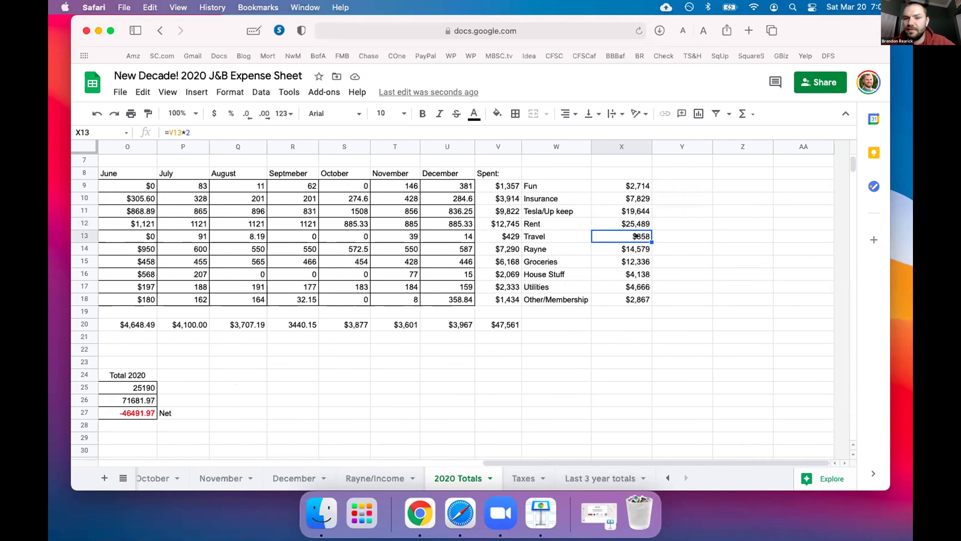
Clear the doubled yearly amount in cell X14 and check the matching Spent formula in V14
left_click(611, 246)
scroll(610, 246, "down", 1)
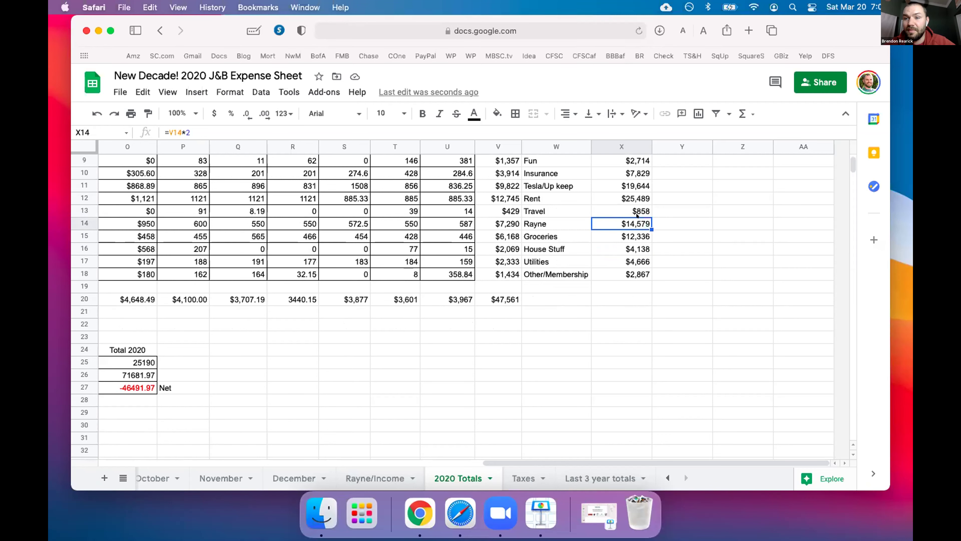
key("Delete")
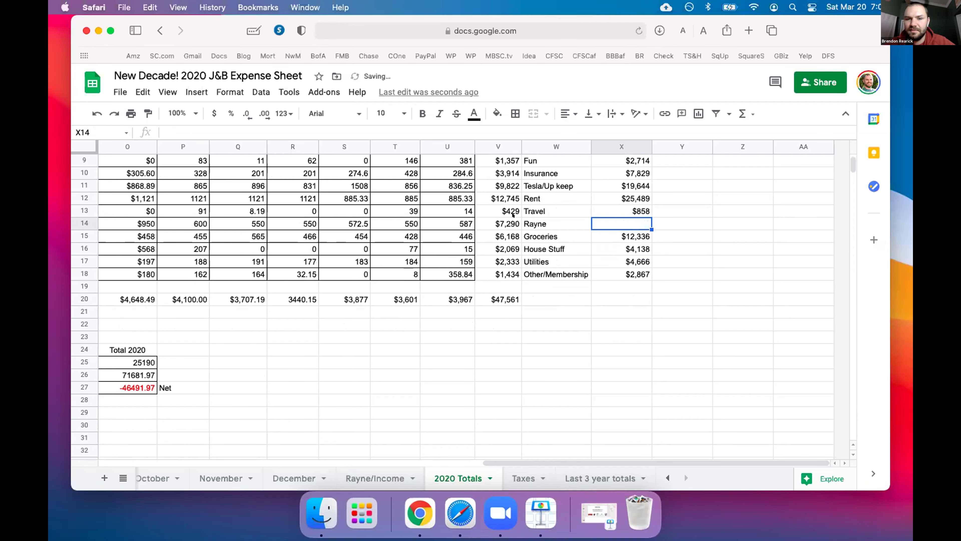
key("Left")
key("Left")
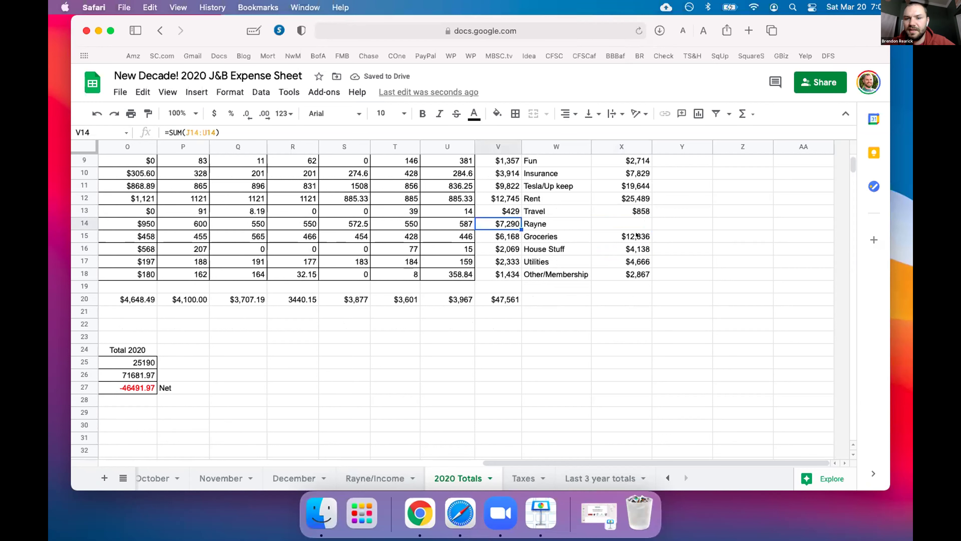
Review the doubled yearly amounts for Groceries, House Stuff, Utilities and Other/Membership in cells X15 to X18
left_click(638, 235)
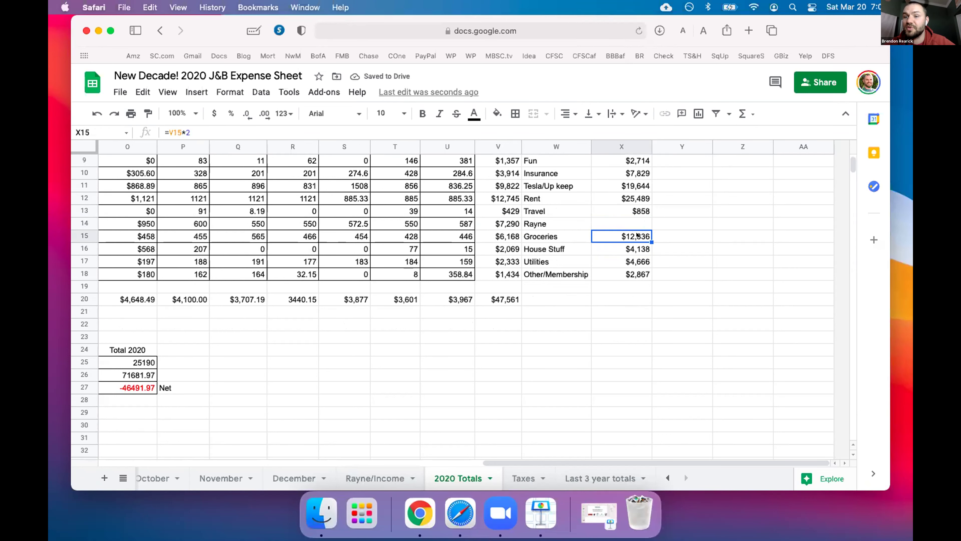
left_click(635, 249)
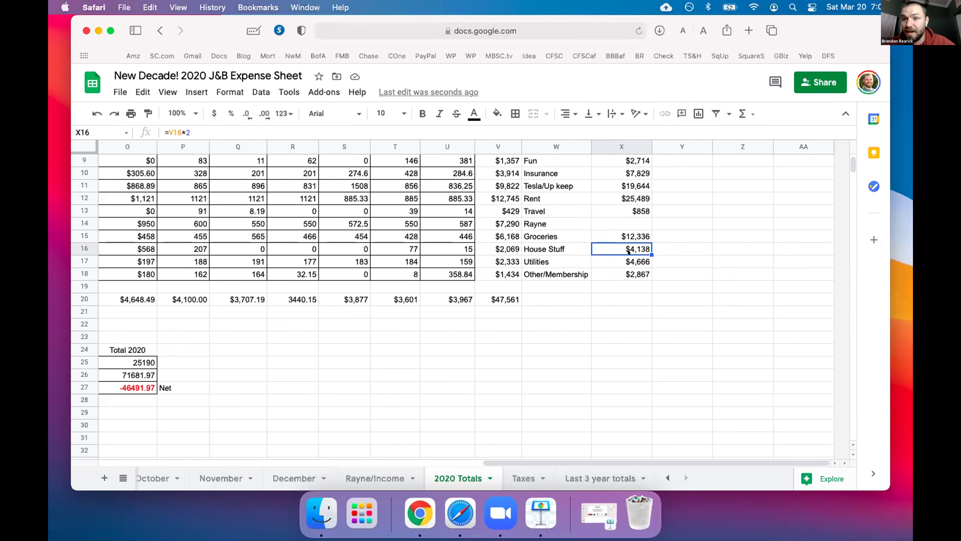
key("Down")
key("Up")
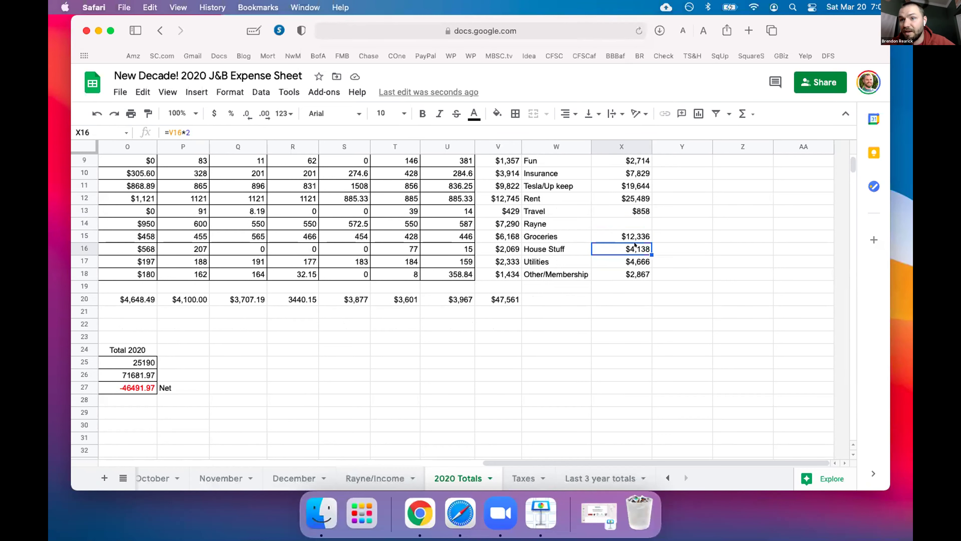
left_click(628, 262)
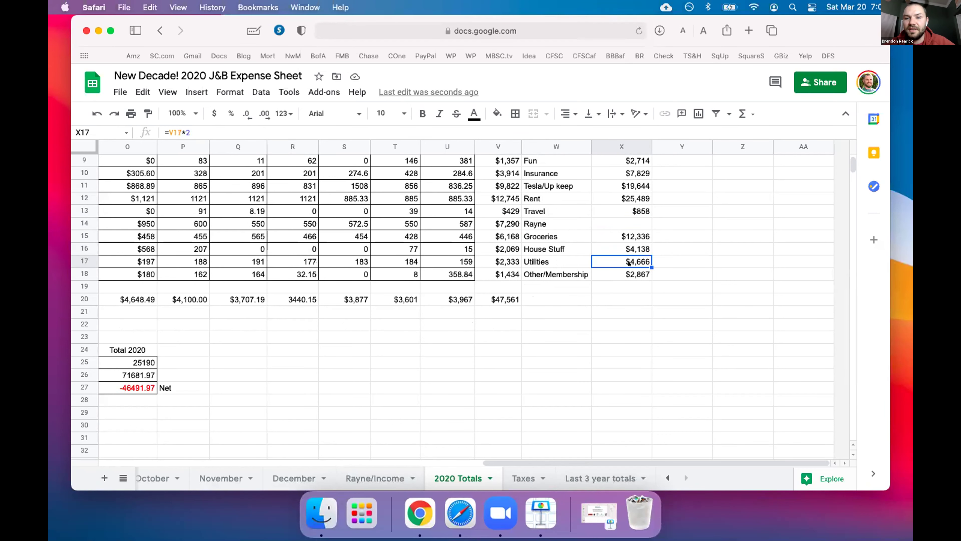
left_click(635, 272)
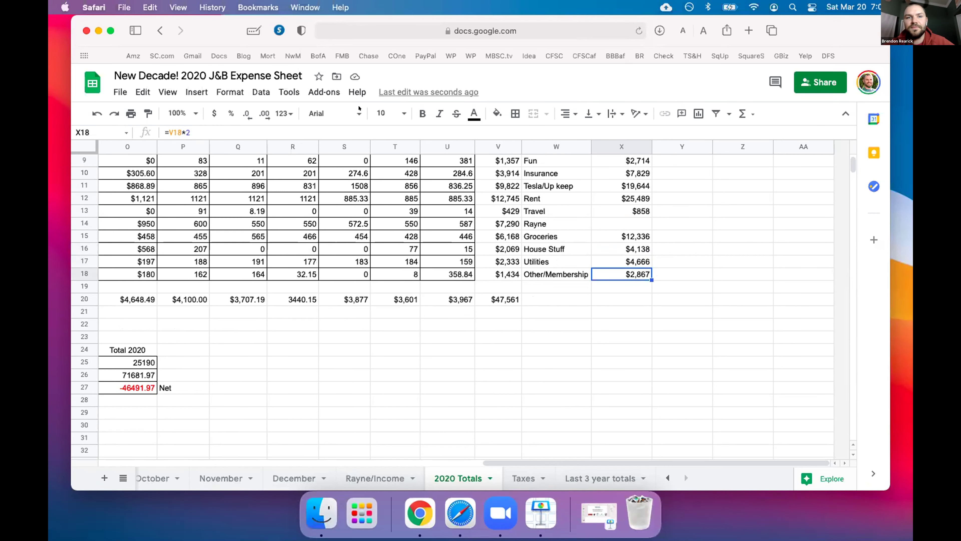
Look over the checklist on the Taxes sheet and return to the 2020 Totals sheet, bringing the early month sheets into reach
scroll(376, 188, "left", 15)
scroll(376, 188, "up", 3)
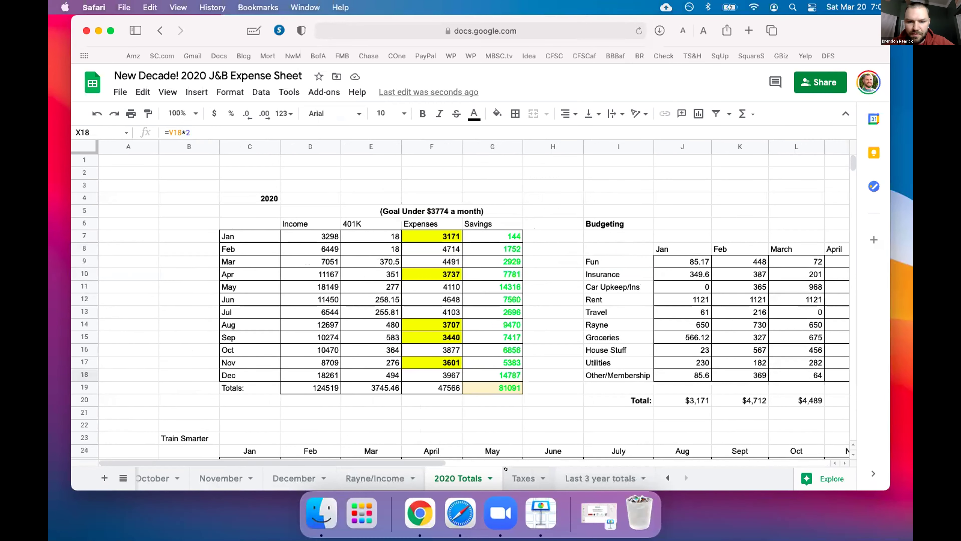
left_click(522, 478)
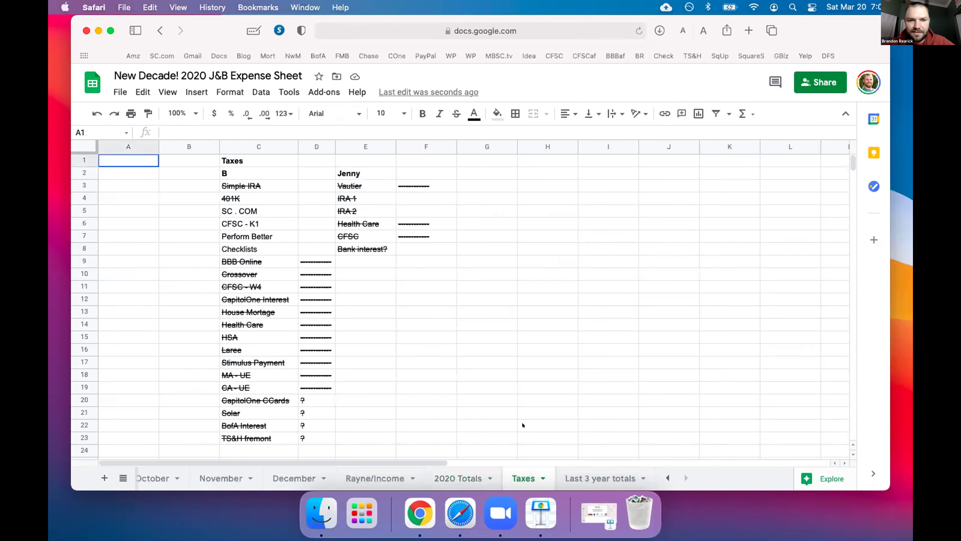
scroll(529, 434, "down", 3)
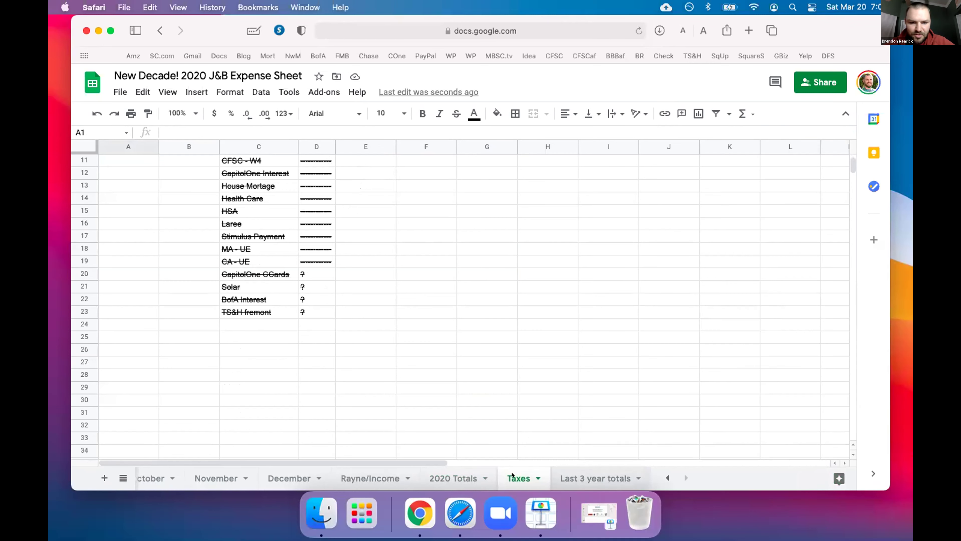
scroll(381, 477, "left", 5)
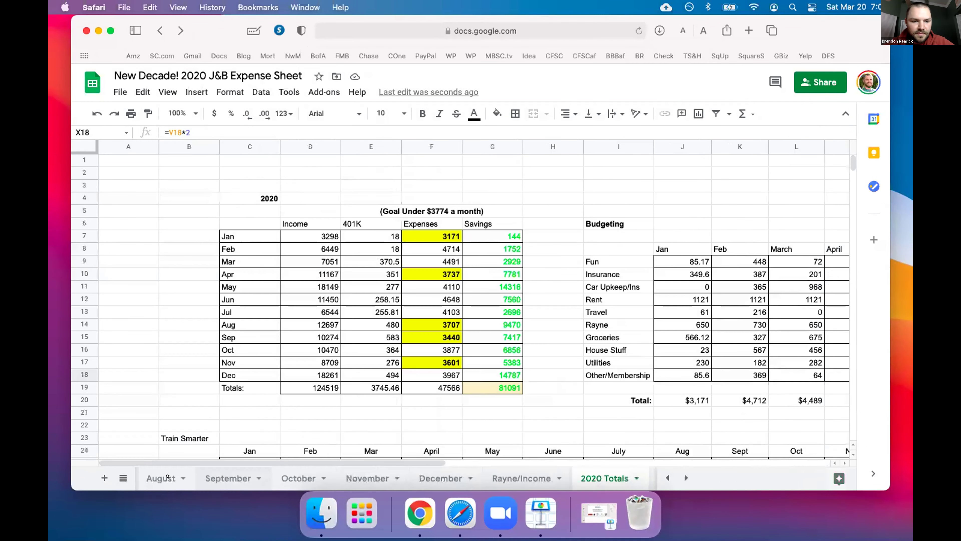
scroll(167, 476, "left", 5)
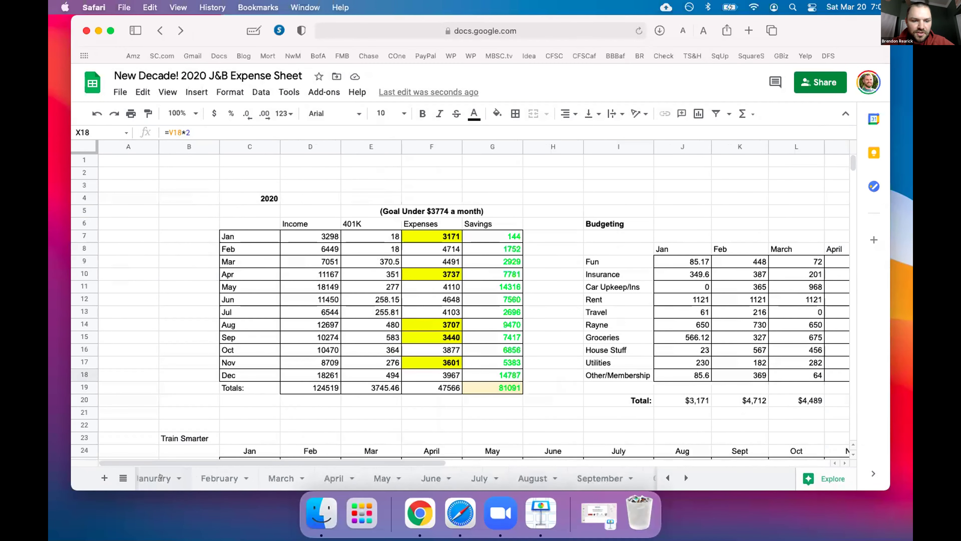